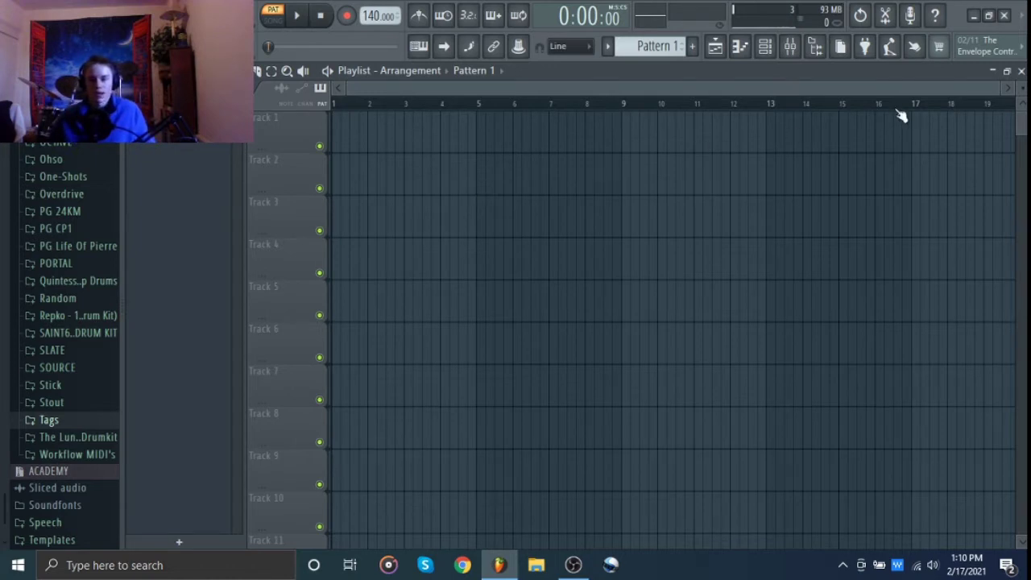
# Show the channel rack and audition the 23 Piano - Patience preset in Octave Deluxe, then close the plugin.
pyautogui.click(765, 47)
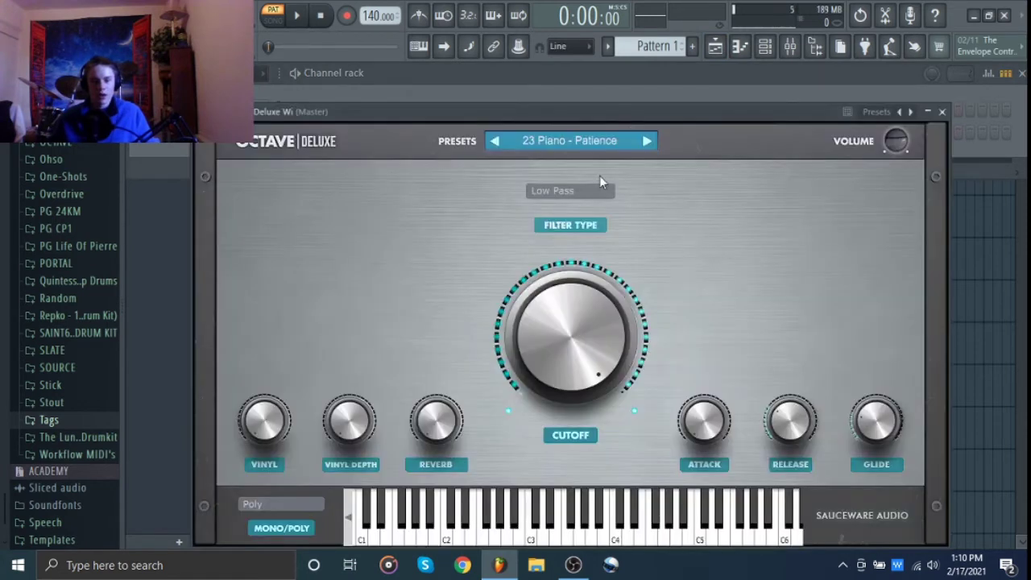
pyautogui.moveTo(600, 110); pyautogui.dragTo(556, 68)
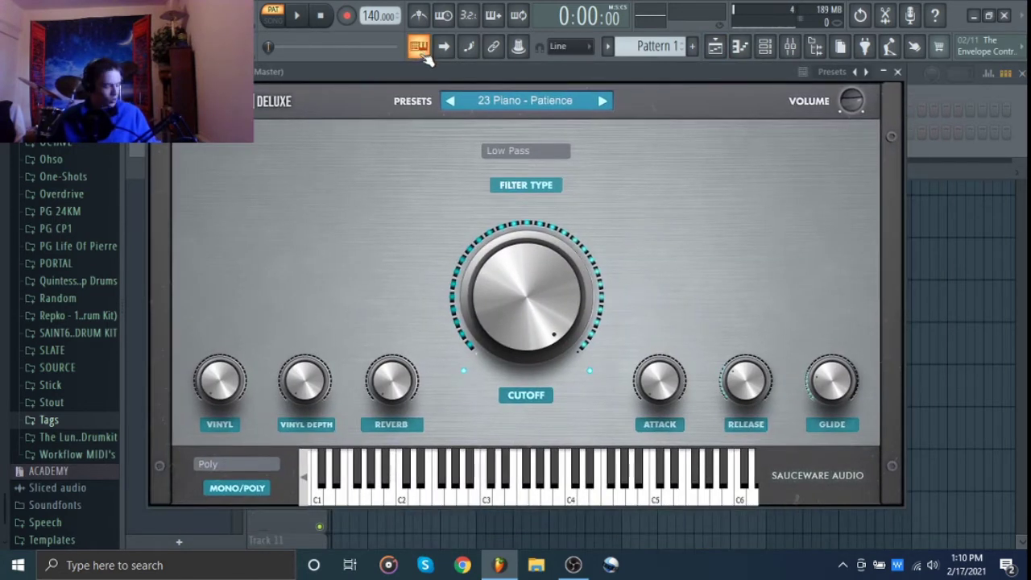
pyautogui.press('q')
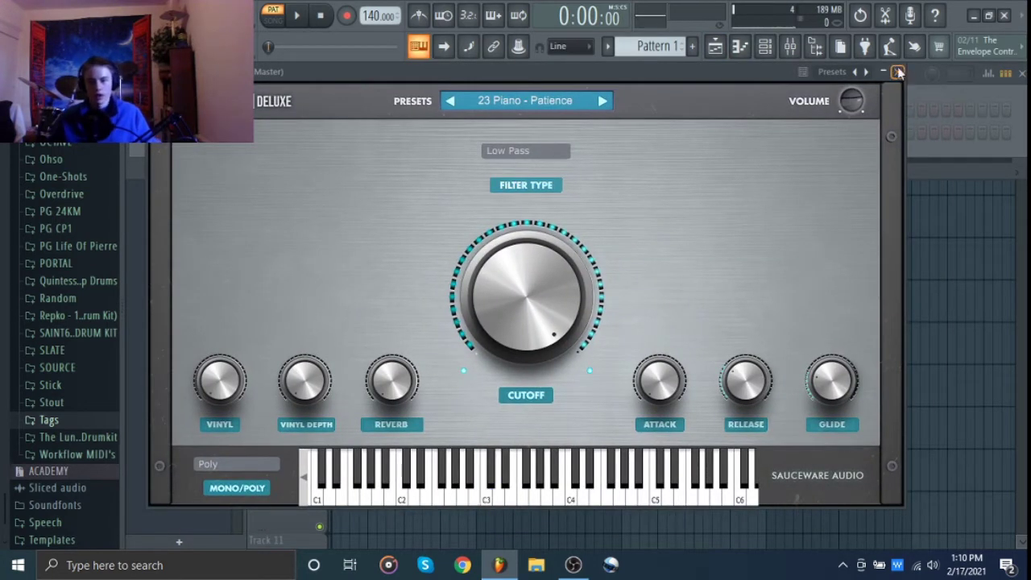
pyautogui.click(899, 72)
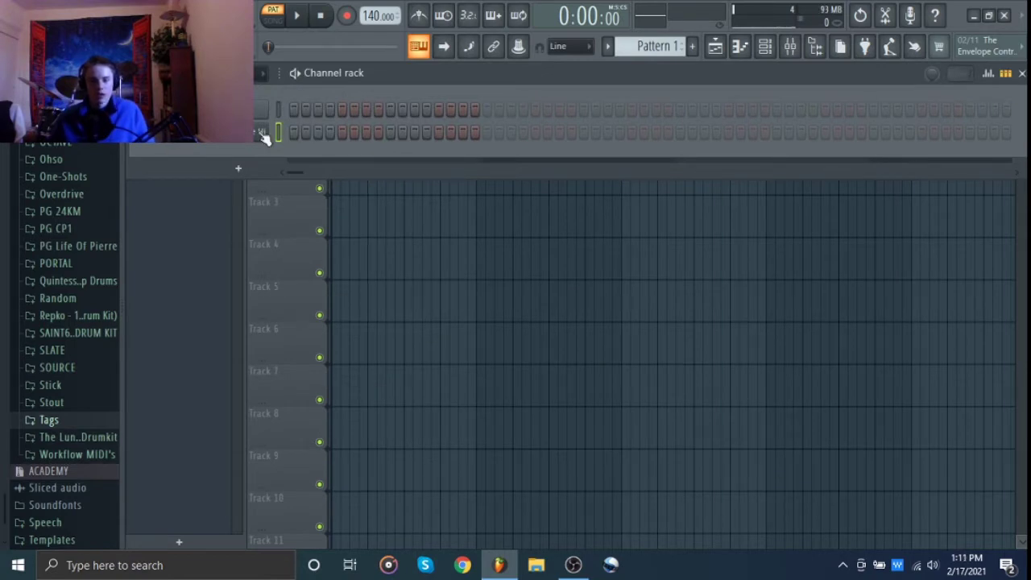
# Open the piano roll of the Octave Deluxe channel and set the tempo to 160 BPM.
pyautogui.rightClick(263, 133)
pyautogui.click(298, 130)
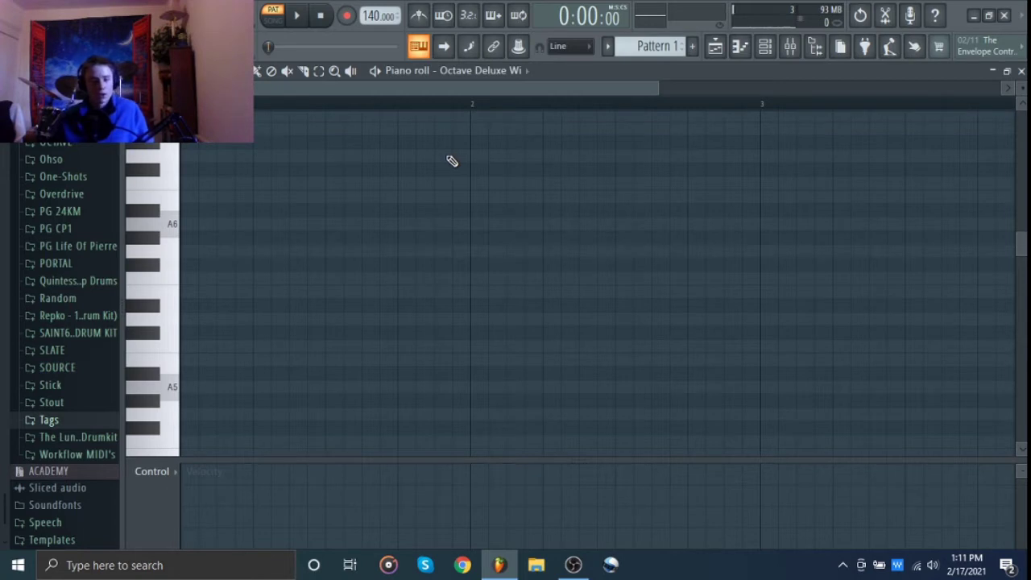
pyautogui.scroll(-2, 214, 311)
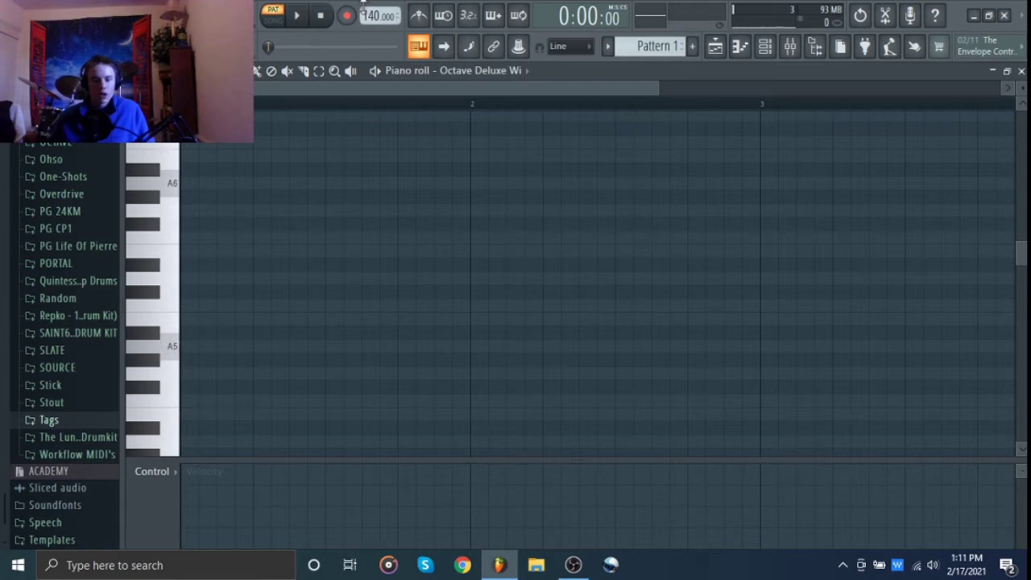
pyautogui.rightClick(365, 12)
pyautogui.click(543, 159)
# Start a chord at bar 1 with an F5 note three beats long and an A5 note above it.
pyautogui.click(200, 401)
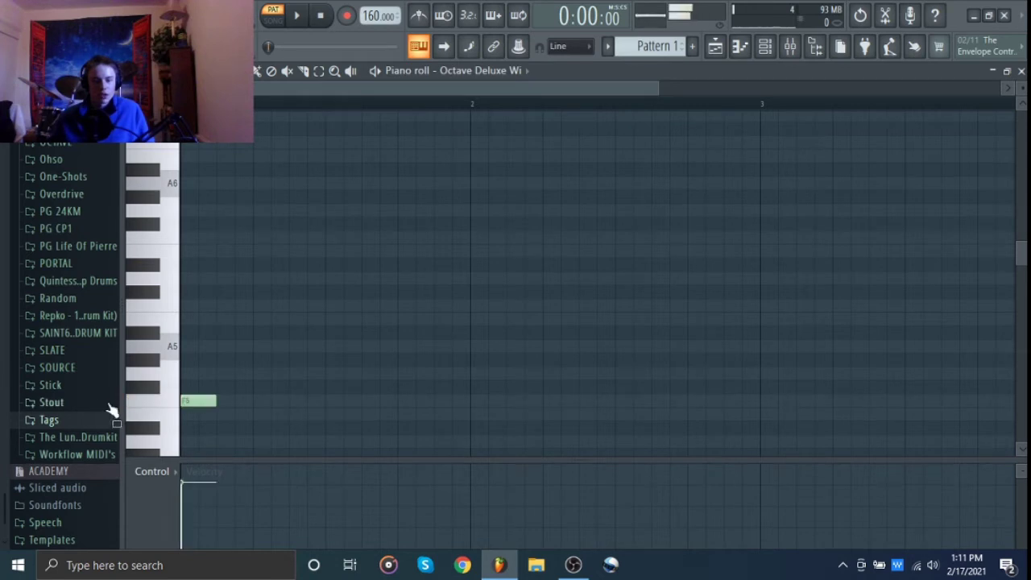
pyautogui.moveTo(211, 400); pyautogui.dragTo(407, 402)
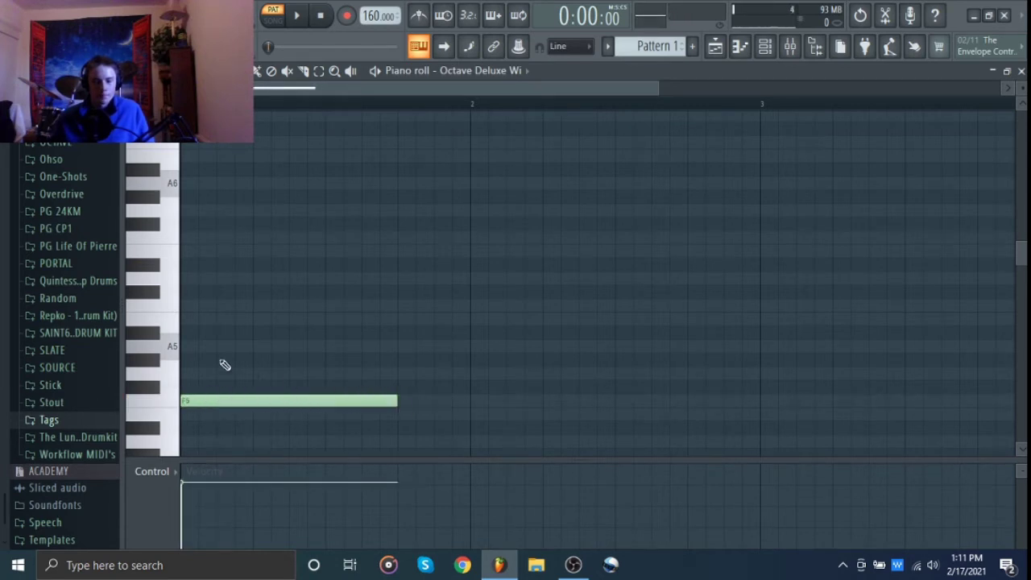
pyautogui.click(187, 347)
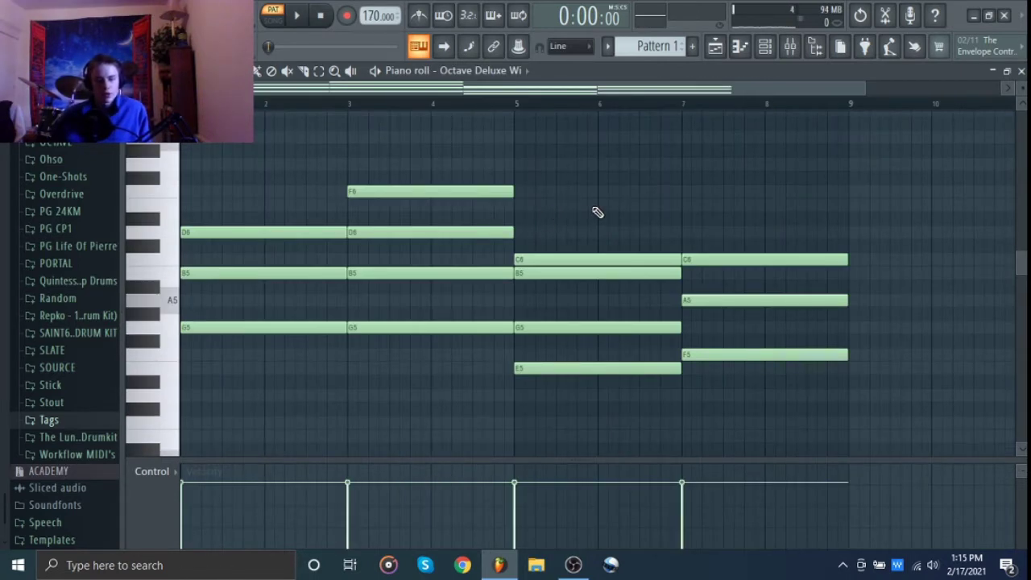
# Play back the chord progression from bar 1 to bar 9.
pyautogui.press('space')
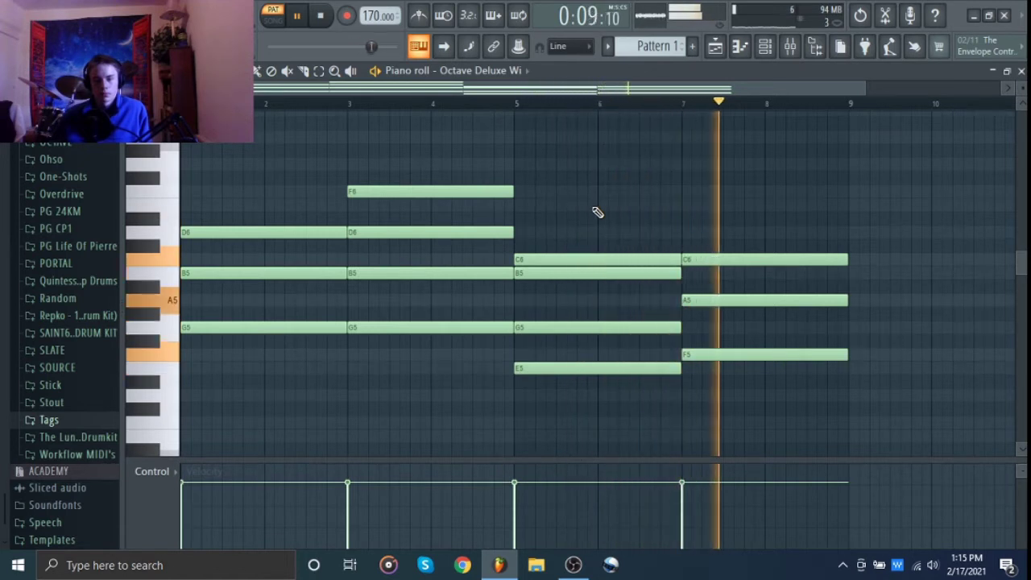
pyautogui.press('space')
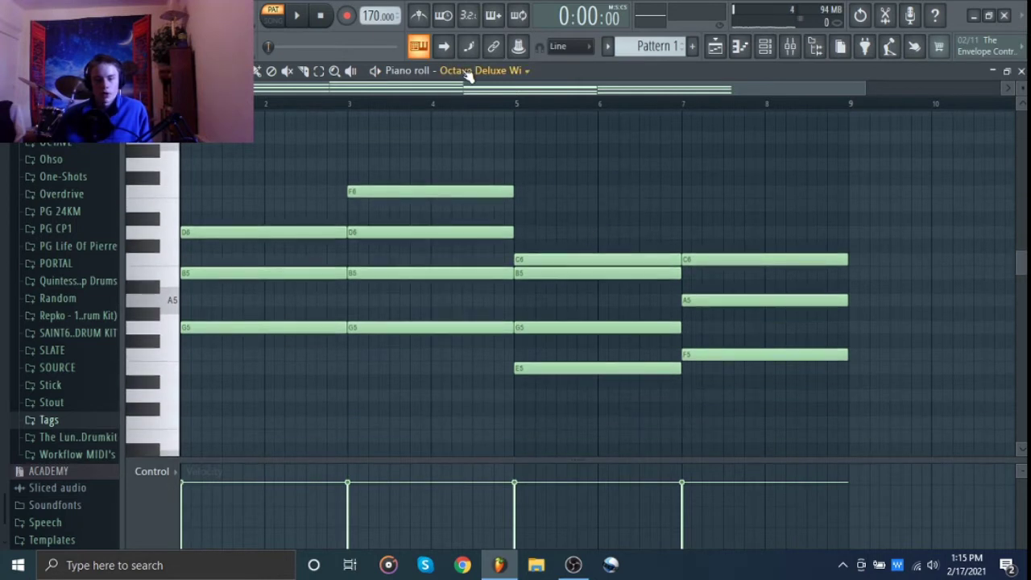
# Bring the Sampler channel's root notes into the Octave Deluxe piano roll one octave lower, aligned with the start of each chord.
pyautogui.scroll(-1, 468, 75)
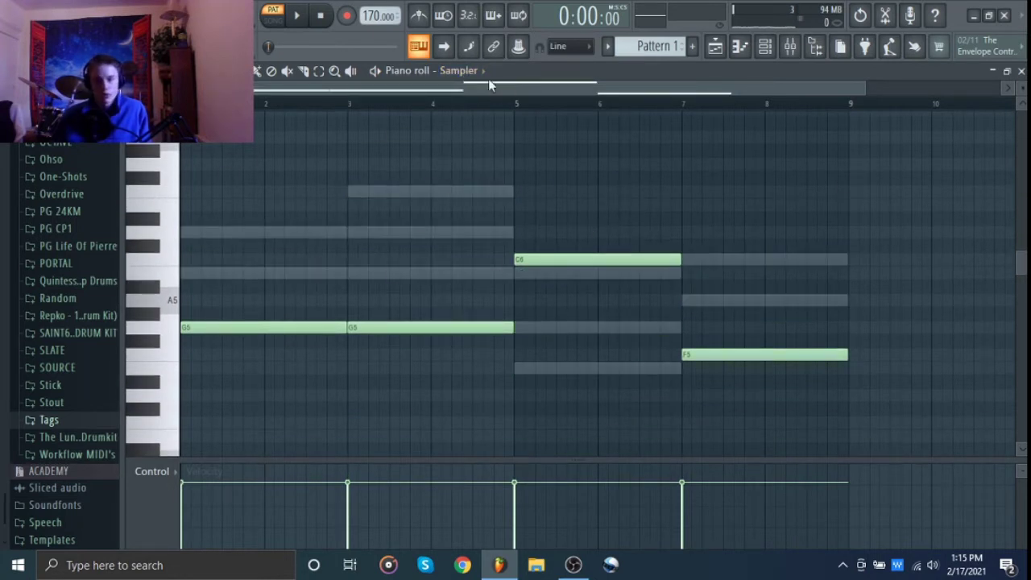
pyautogui.scroll(1, 470, 84)
pyautogui.scroll(-4, 428, 310)
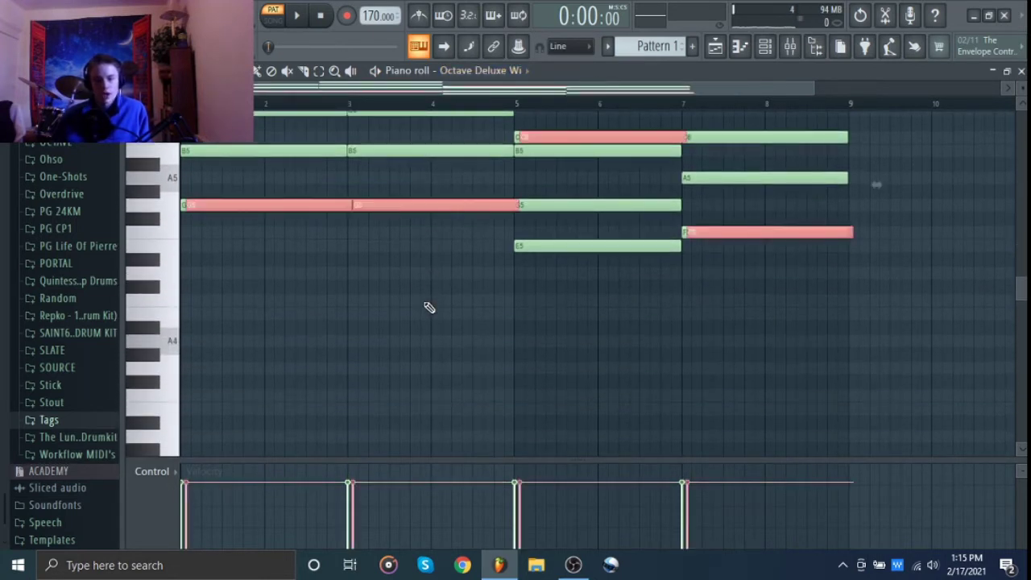
pyautogui.hotkey('ctrl', 'Down')
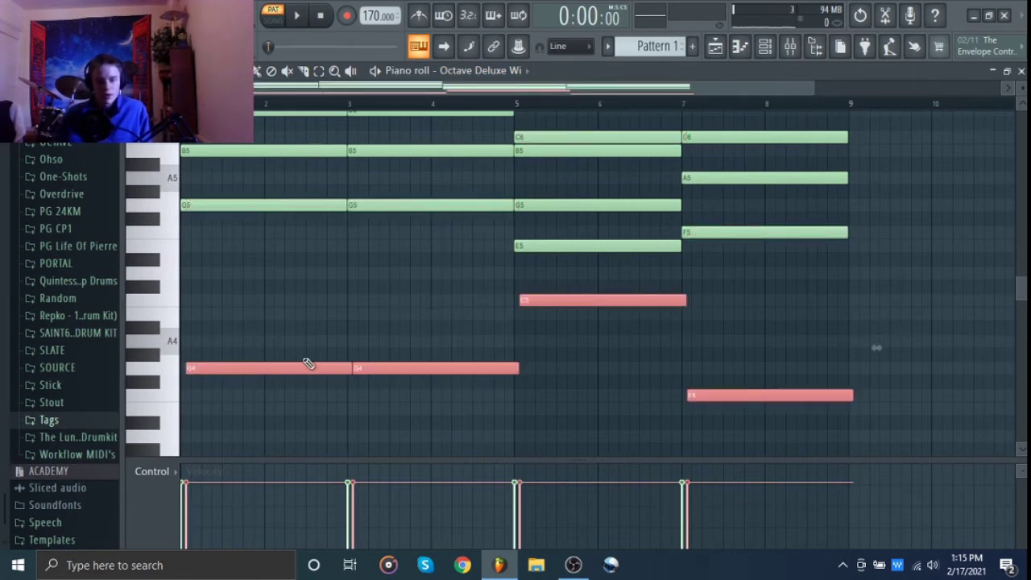
pyautogui.moveTo(287, 371); pyautogui.dragTo(282, 370)
# Try the bass note at bar 5 an octave lower, at C4, and play the pattern.
pyautogui.keyDown('ctrl'); pyautogui.click(325, 327); pyautogui.keyUp('ctrl')
pyautogui.moveTo(530, 329); pyautogui.dragTo(551, 283)
pyautogui.hotkey('ctrl', 'Down')
pyautogui.press('space')
pyautogui.scroll(-4, 564, 297)
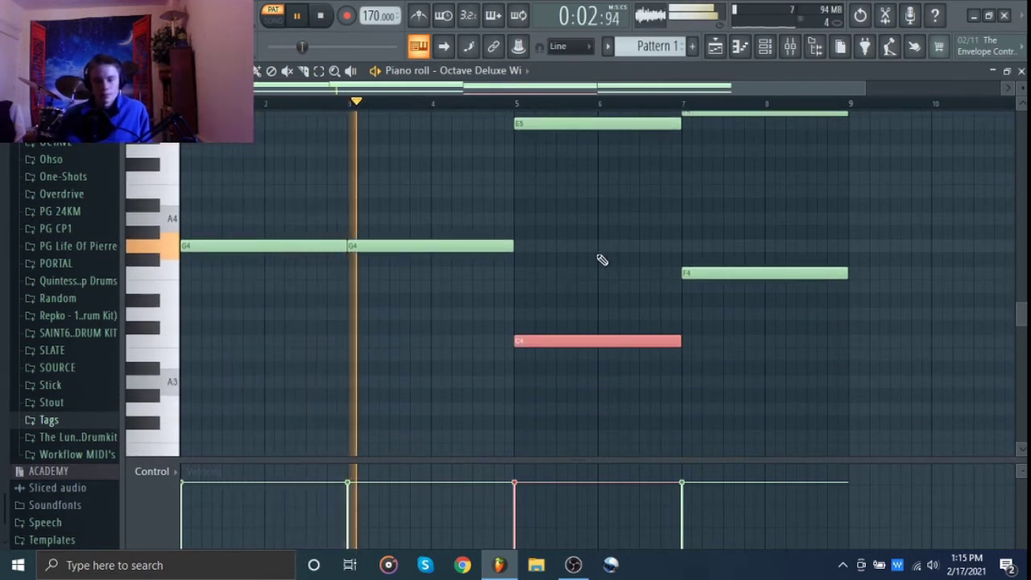
pyautogui.press('space')
pyautogui.press('space')
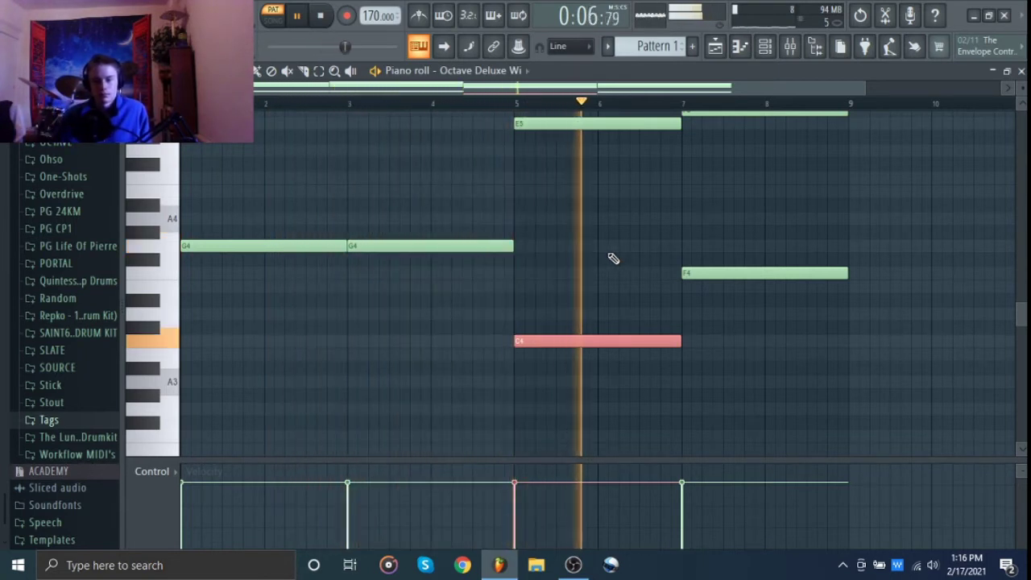
# Raise the bass note at bar 5 back up an octave to C5 and listen to the rest of the pattern.
pyautogui.hotkey('ctrl', 'Up')
pyautogui.hotkey('ctrl', 'd')
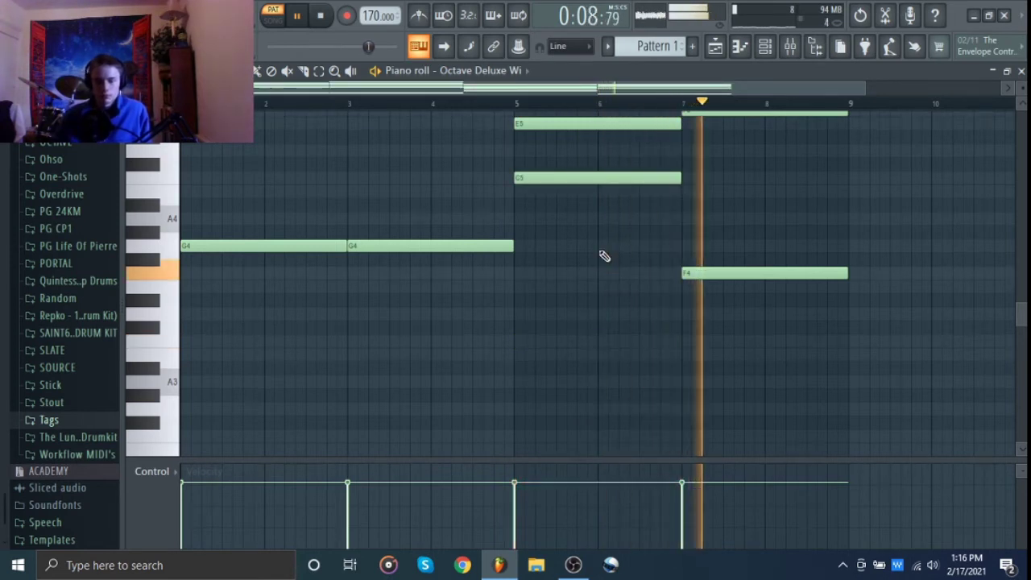
pyautogui.scroll(5, 604, 256)
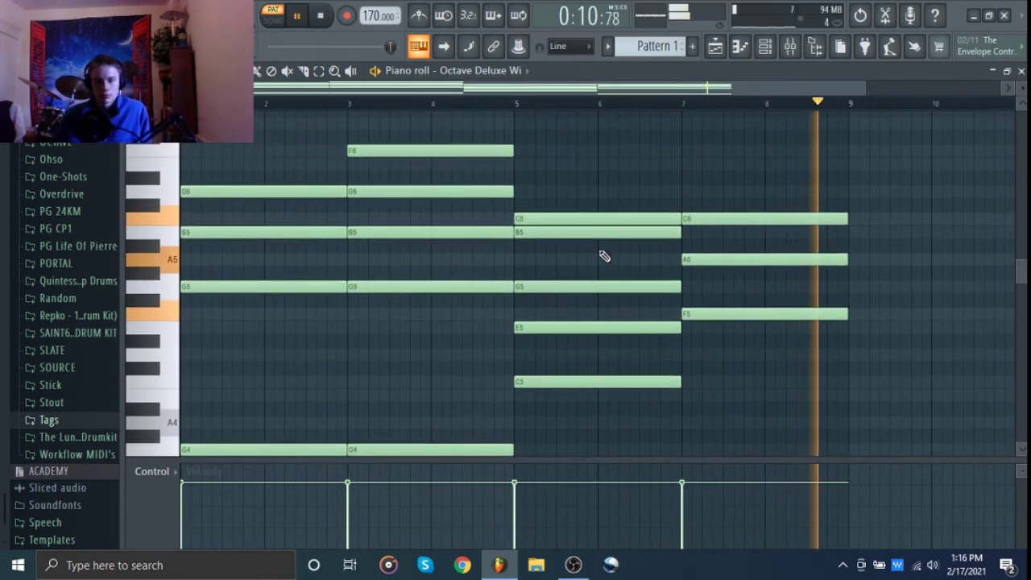
pyautogui.press('space')
# Begin a melody above the chords with a two-bar A6 note at bar 1 and a G6 note starting on its third beat.
pyautogui.scroll(4, 242, 233)
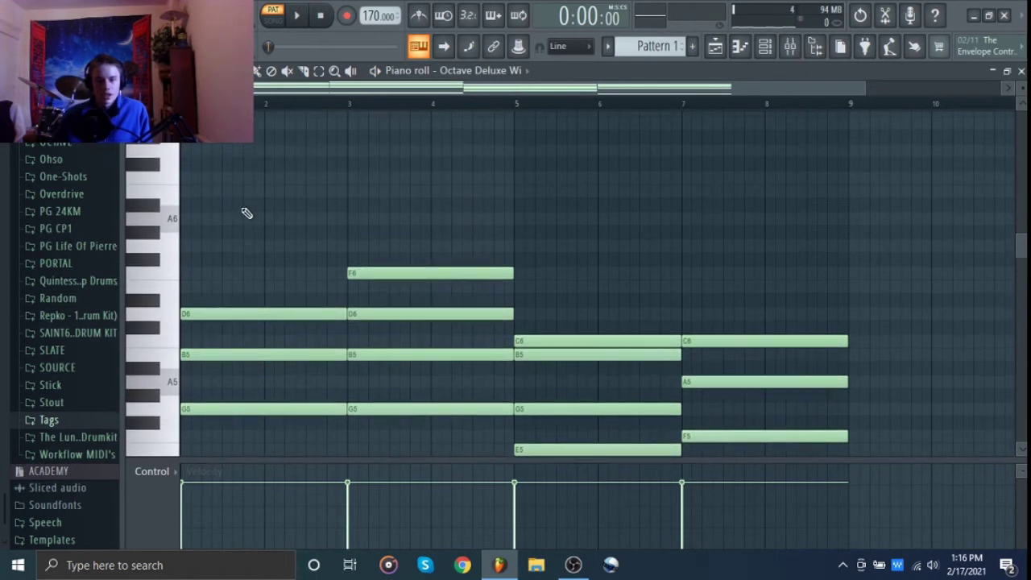
pyautogui.click(202, 219)
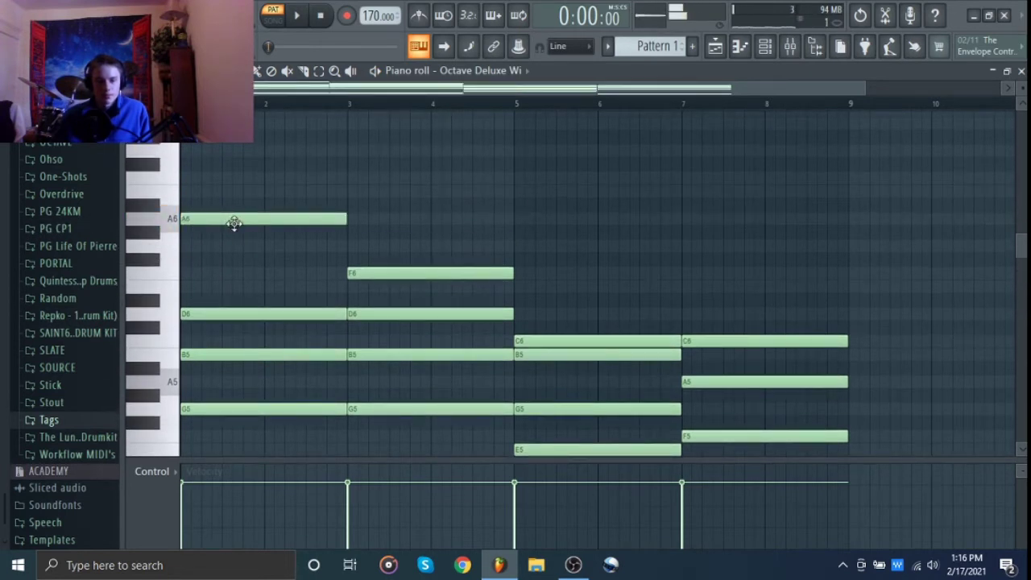
pyautogui.press('space')
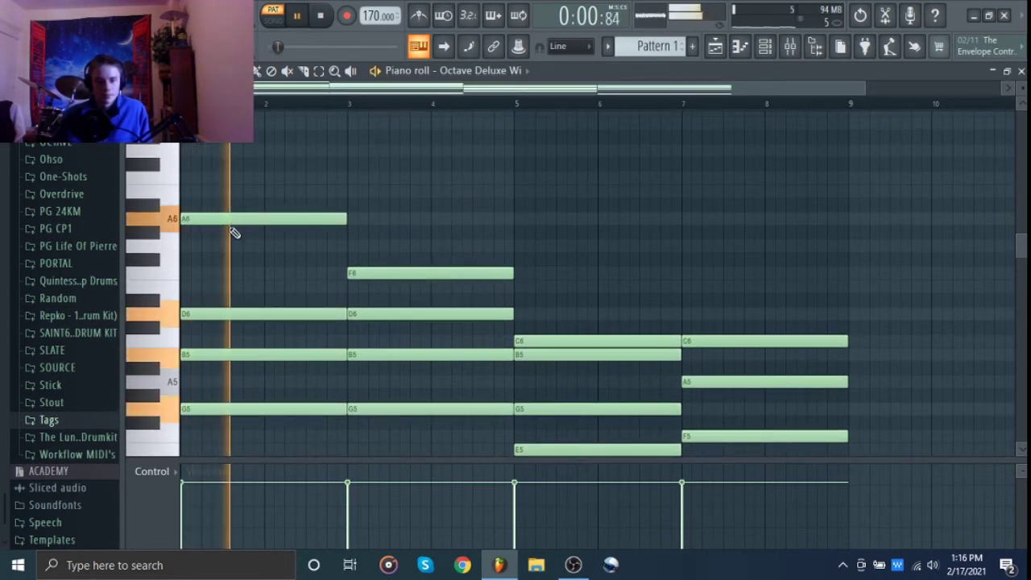
pyautogui.press('space')
pyautogui.click(224, 246)
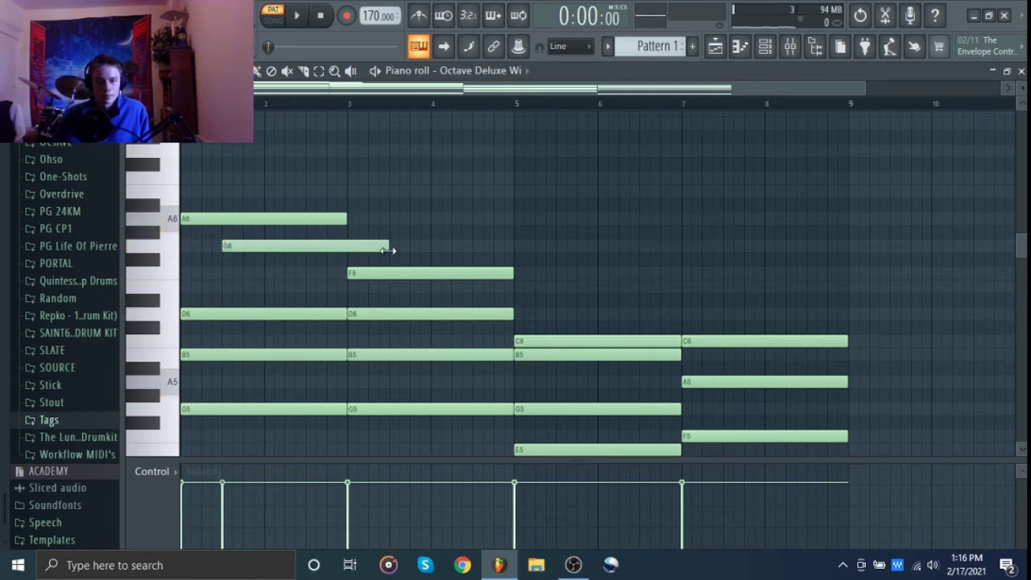
pyautogui.moveTo(381, 248); pyautogui.dragTo(200, 222)
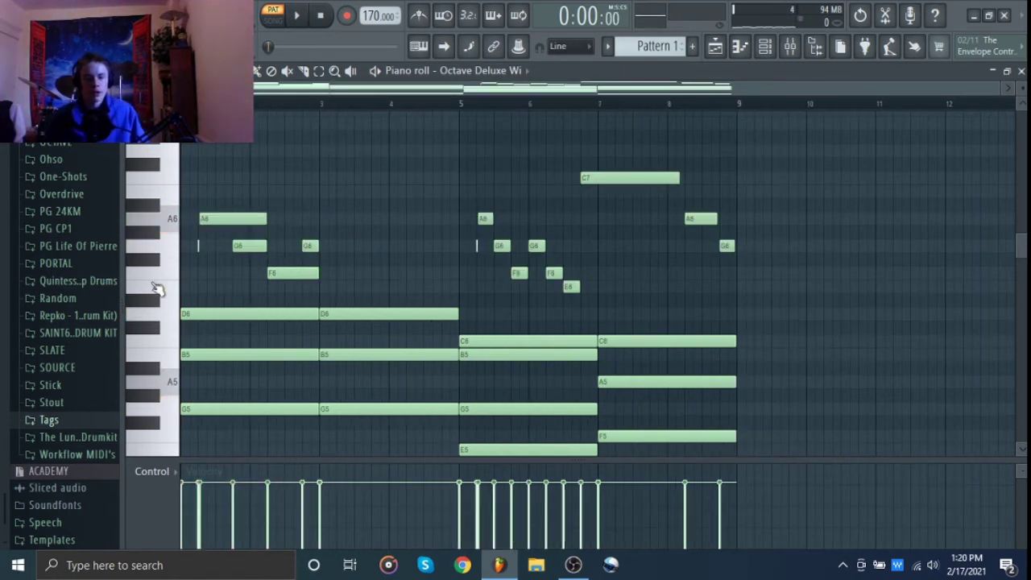
# Select all melody notes from E6 up to C7 and randomize their velocities slightly, with bipolar variation.
pyautogui.moveTo(159, 282); pyautogui.dragTo(191, 169)
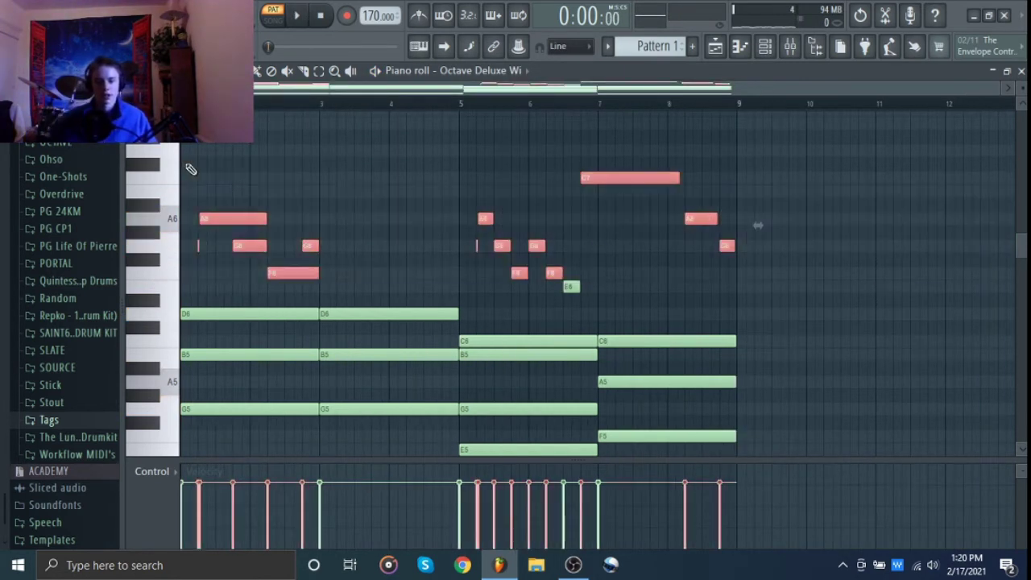
pyautogui.moveTo(177, 298); pyautogui.dragTo(182, 177)
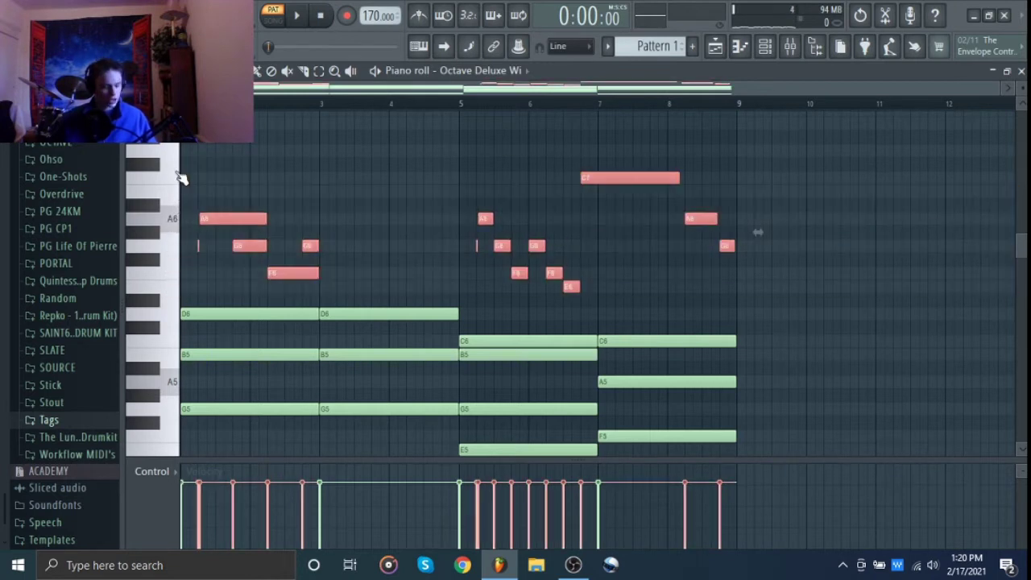
pyautogui.hotkey('alt', 'r')
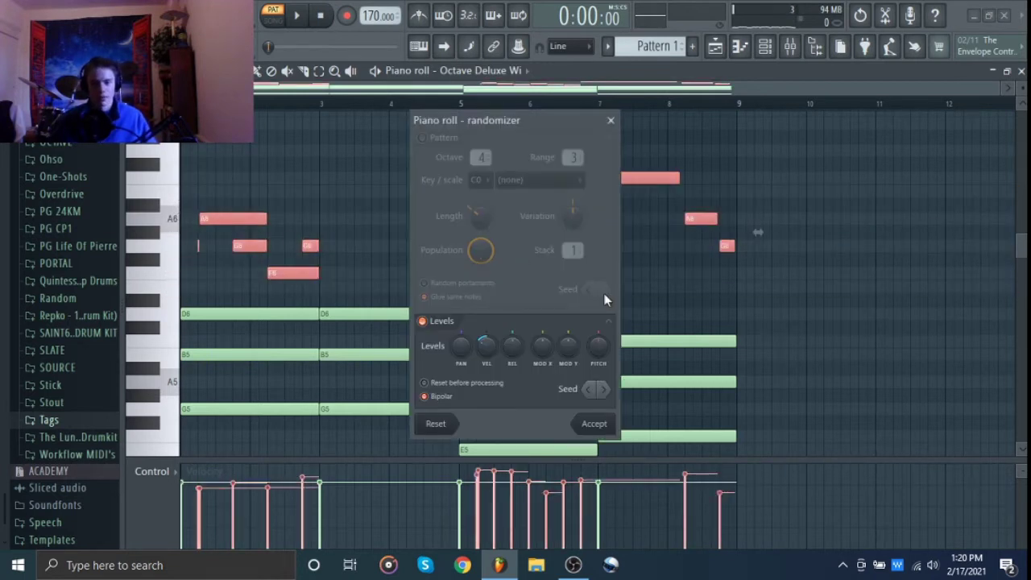
pyautogui.moveTo(486, 347); pyautogui.dragTo(487, 339)
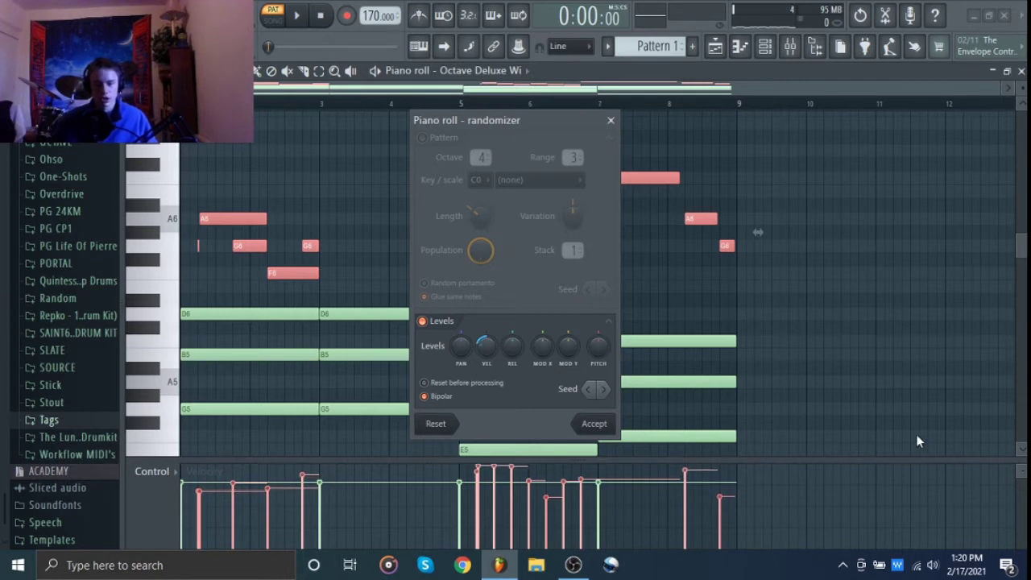
pyautogui.click(594, 427)
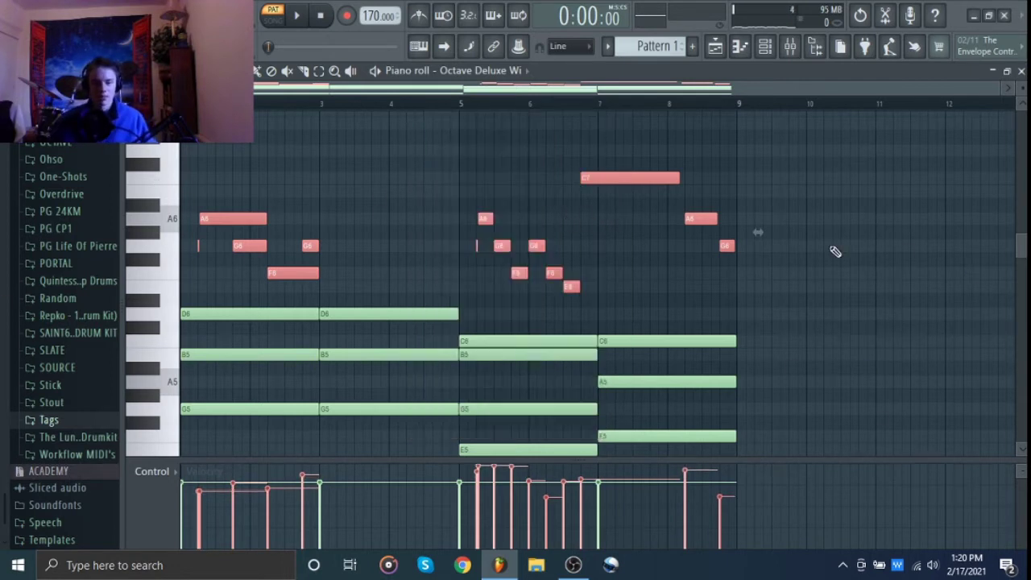
# Play back the pattern to hear the melody with its randomized velocities.
pyautogui.press('space')
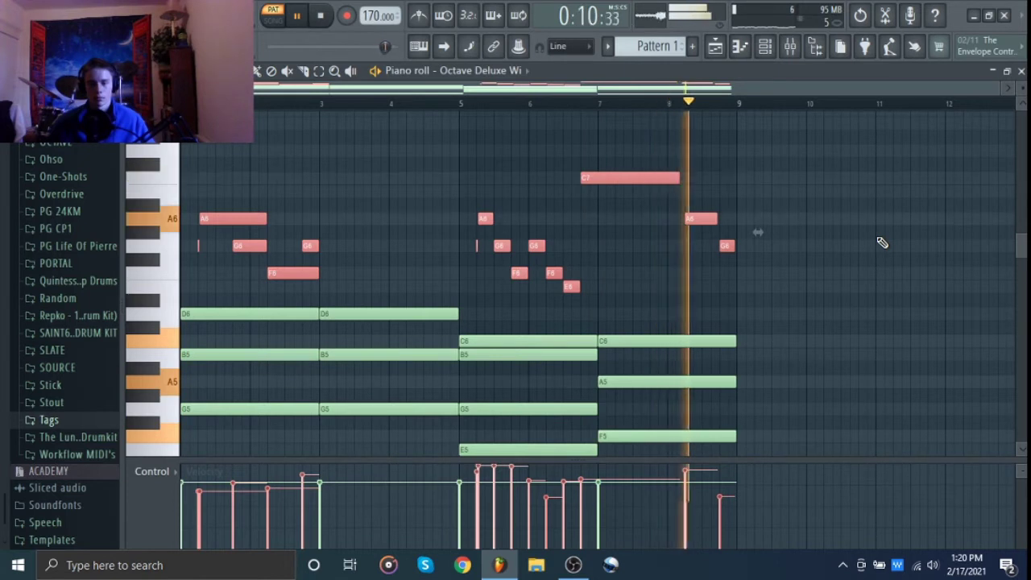
pyautogui.rightClick(883, 243)
pyautogui.press('space')
# Extend the G4 bass note at bar 3 up to bar 5, deselect the bass notes, and play back the pattern.
pyautogui.scroll(-10, 880, 243)
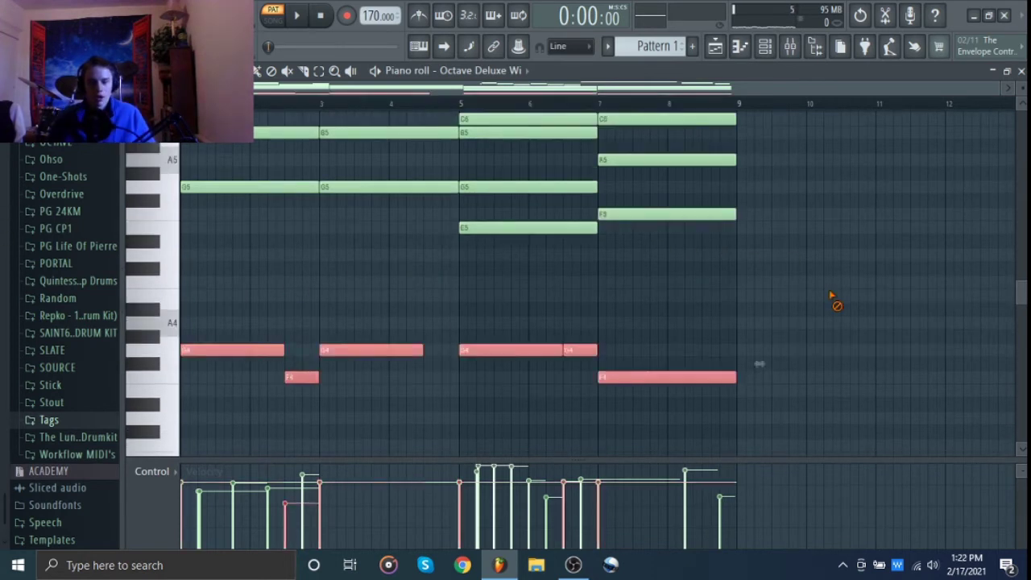
pyautogui.rightClick(563, 368)
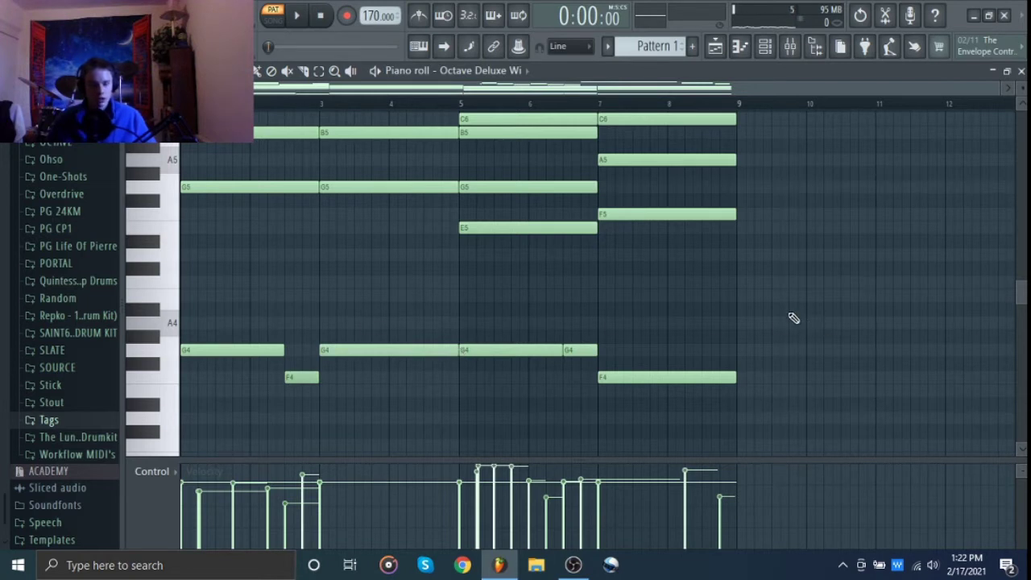
pyautogui.press('space')
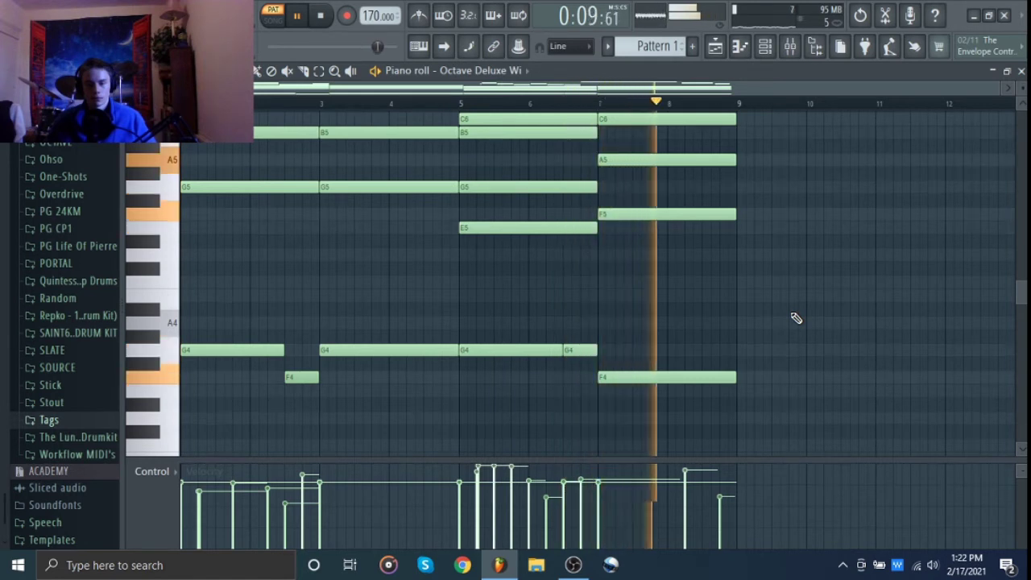
pyautogui.press('space')
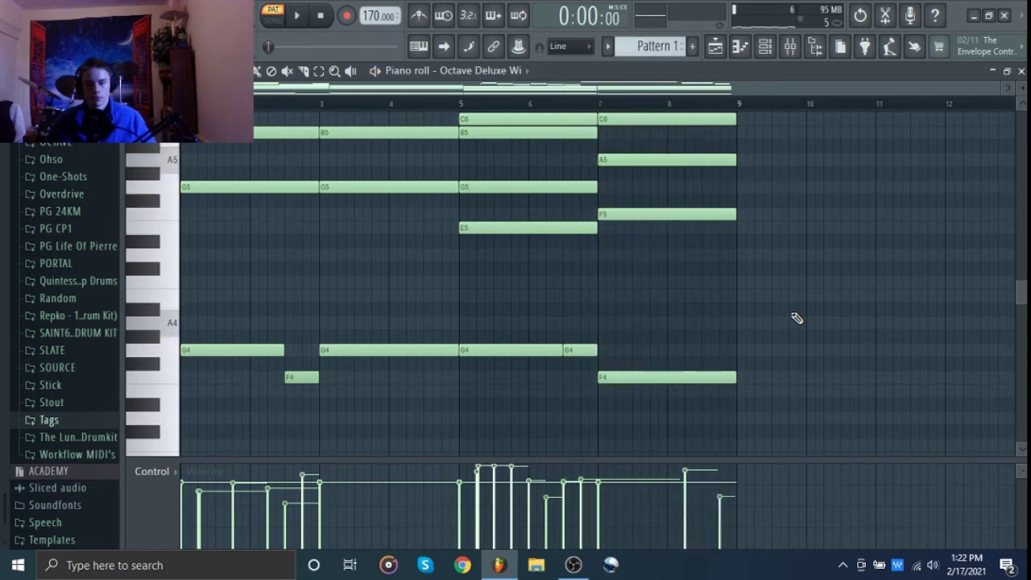
pyautogui.scroll(6, 796, 318)
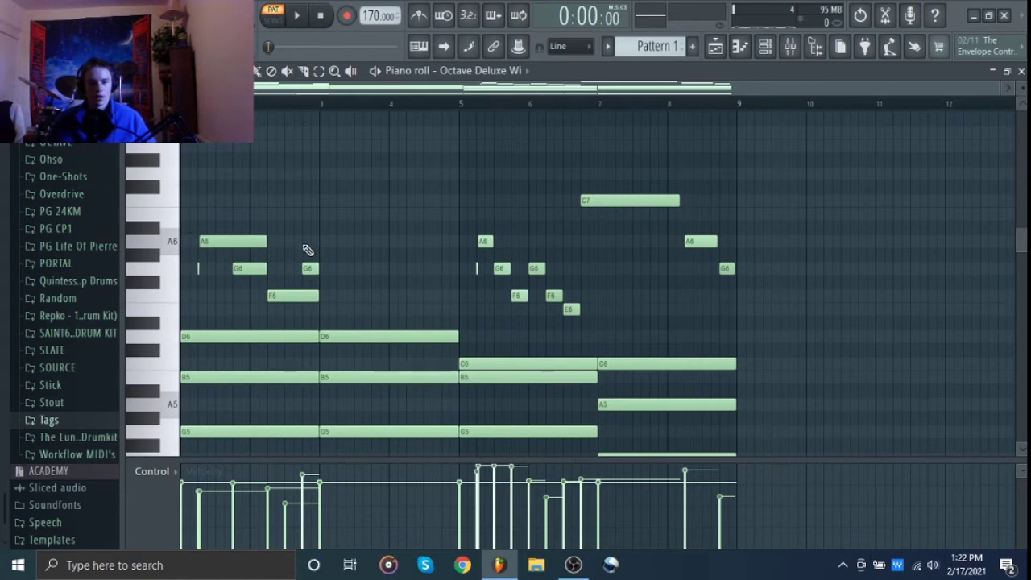
pyautogui.scroll(3, 298, 251)
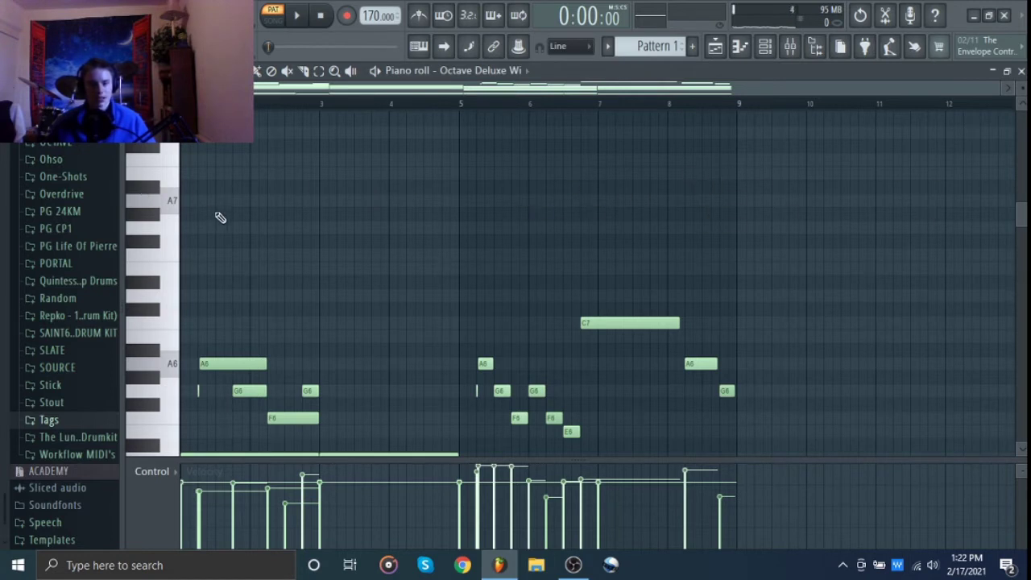
# Place a two-bar A7 note at bar 1 above the existing melody and play the pattern.
pyautogui.click(194, 200)
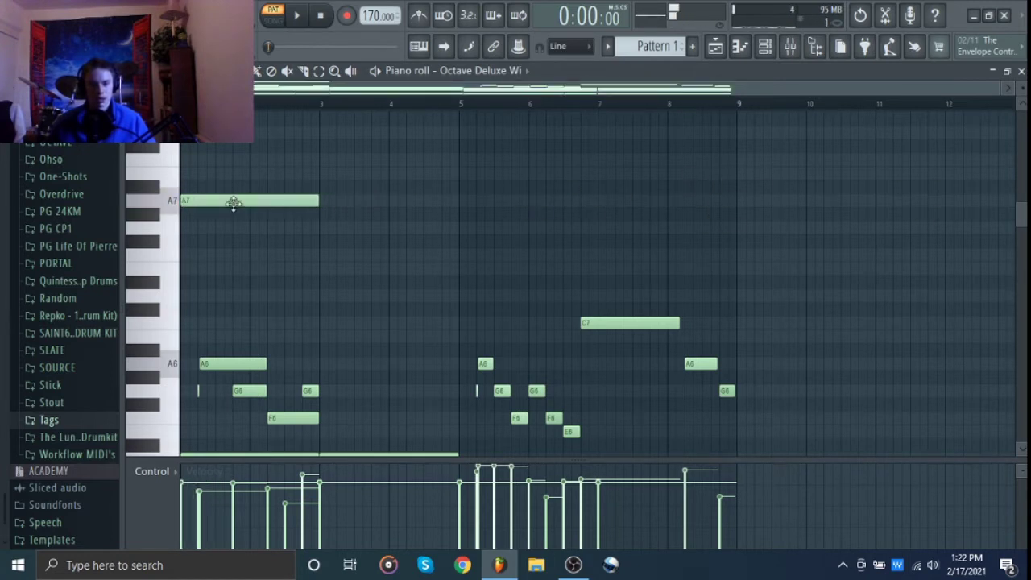
pyautogui.press('space')
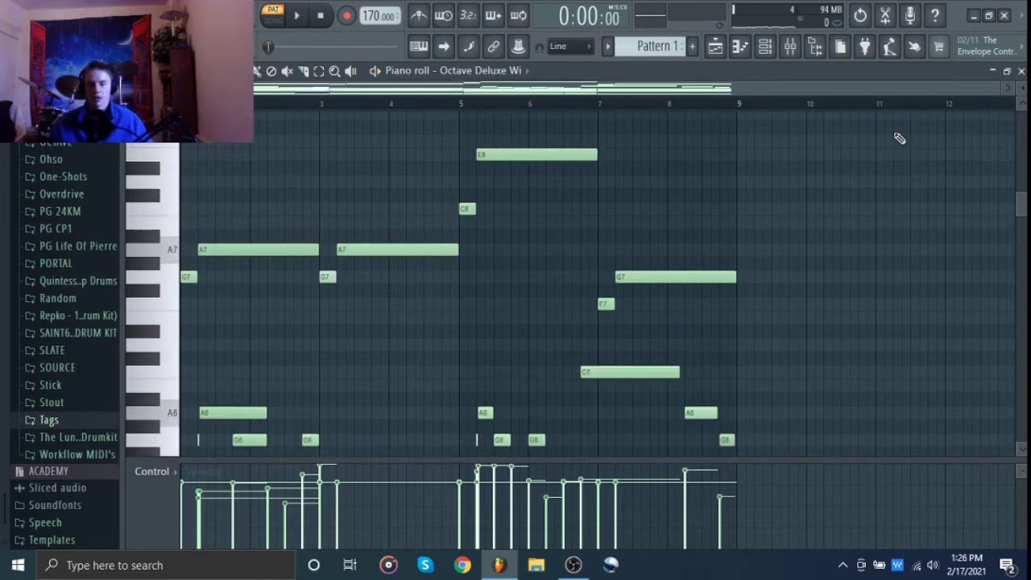
# Review the pattern's note layers, selecting the F4 and G4 bass notes, then the chord notes, and clear the selection.
pyautogui.scroll(-10, 767, 214)
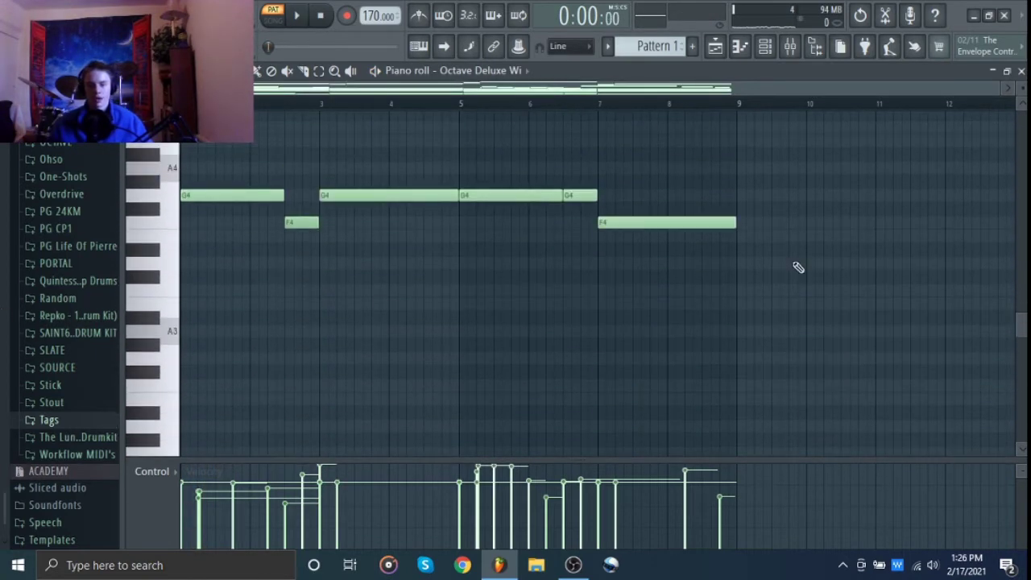
pyautogui.scroll(12, 395, 191)
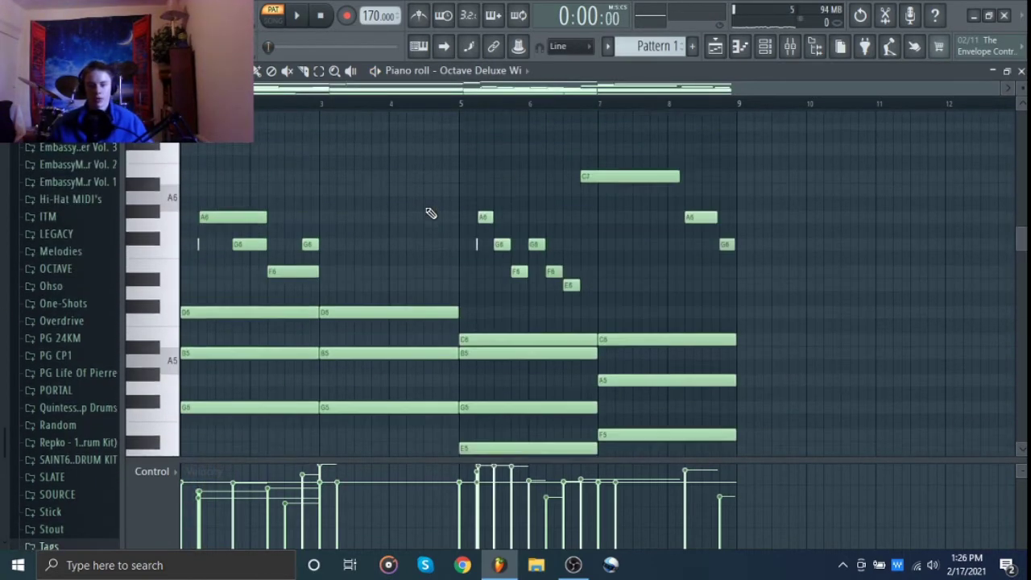
pyautogui.scroll(-8, 432, 213)
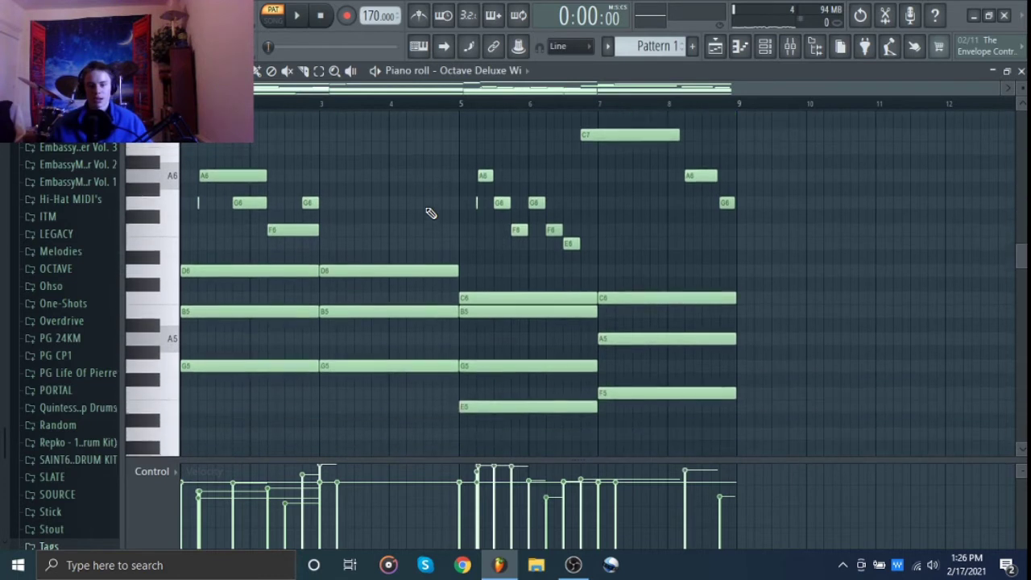
pyautogui.scroll(-6, 430, 211)
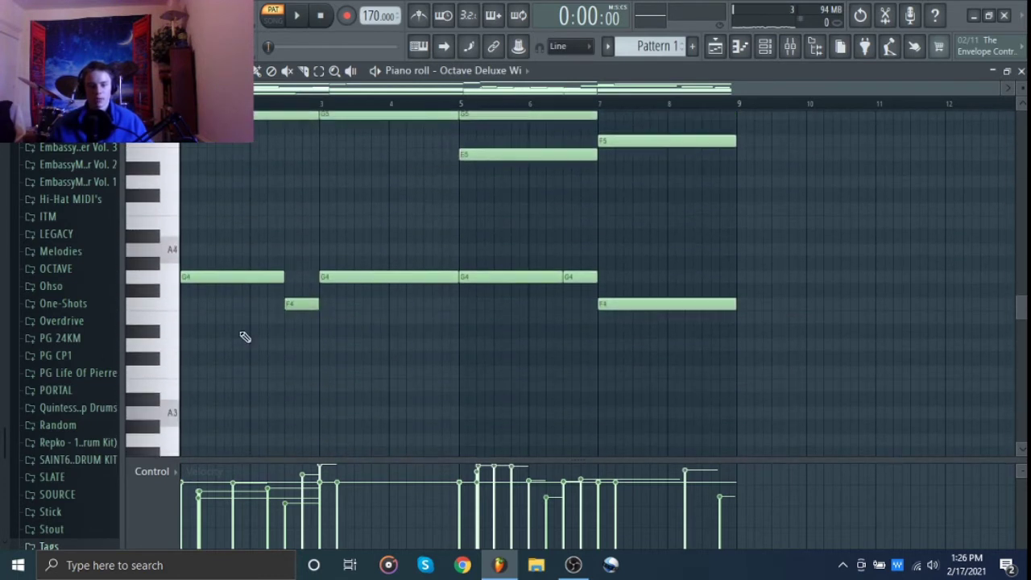
pyautogui.moveTo(271, 292); pyautogui.dragTo(1010, 399)
pyautogui.scroll(5, 477, 360)
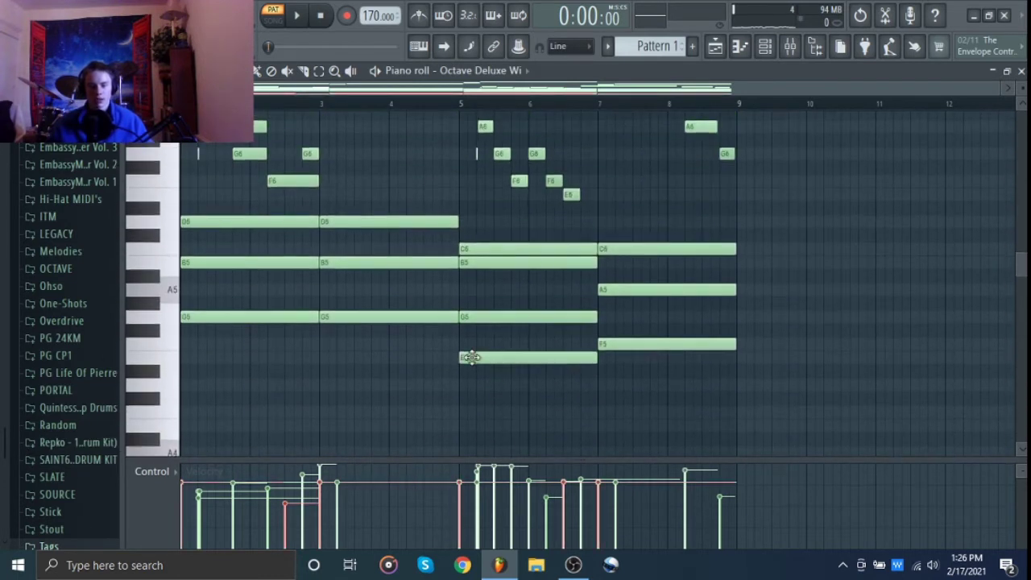
pyautogui.moveTo(737, 376); pyautogui.dragTo(193, 219)
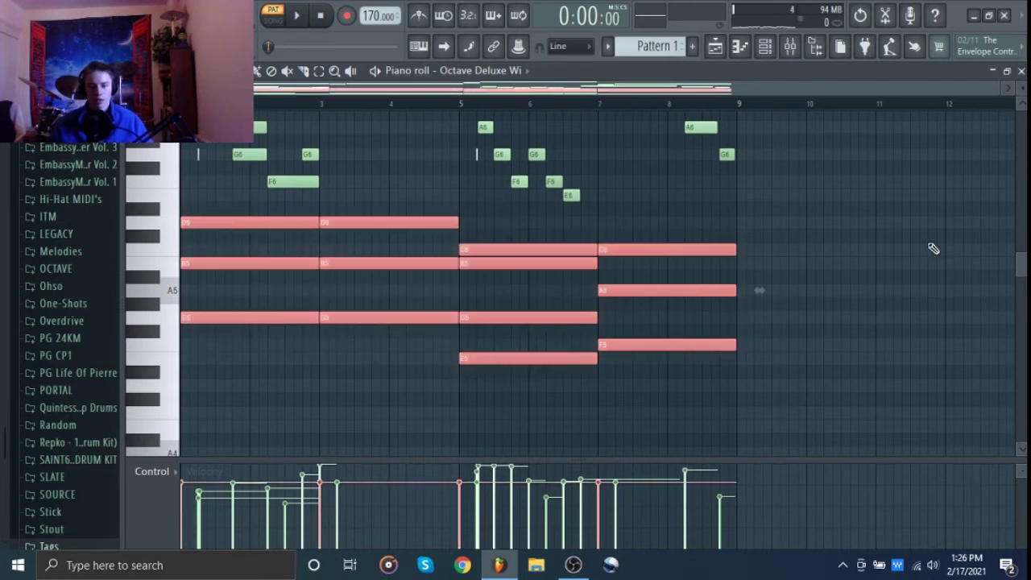
pyautogui.click(932, 249)
# Copy the melody notes from E6 to C7 and add a Dynamic Guitars instrument channel.
pyautogui.scroll(2, 187, 280)
pyautogui.moveTo(171, 288); pyautogui.dragTo(199, 174)
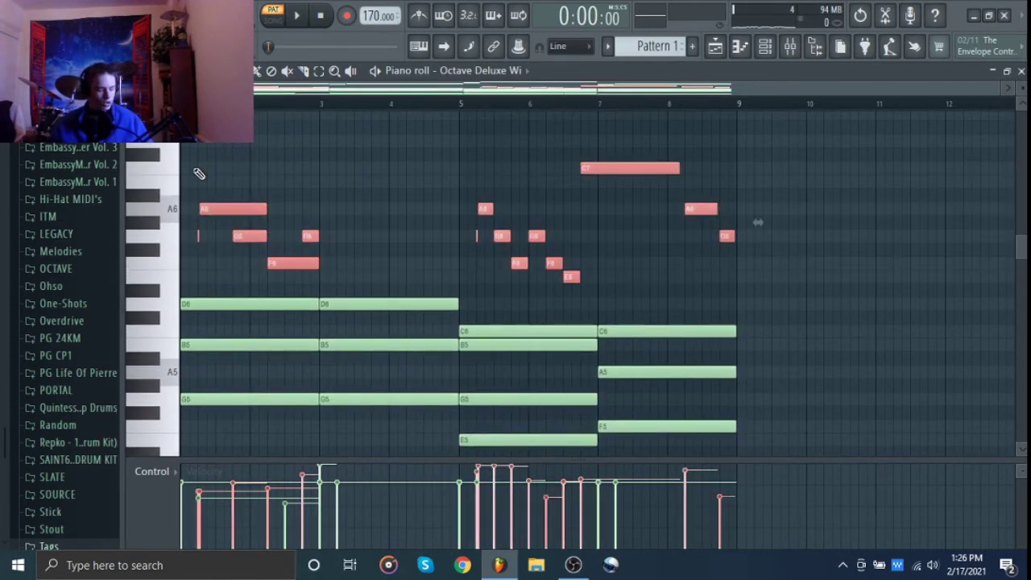
pyautogui.click(742, 48)
pyautogui.click(241, 169)
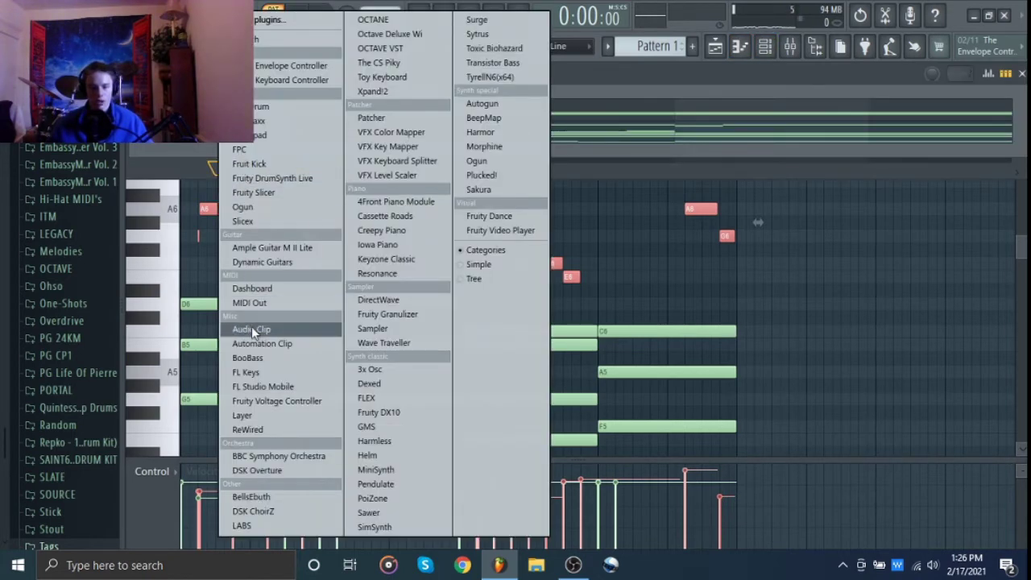
pyautogui.click(274, 262)
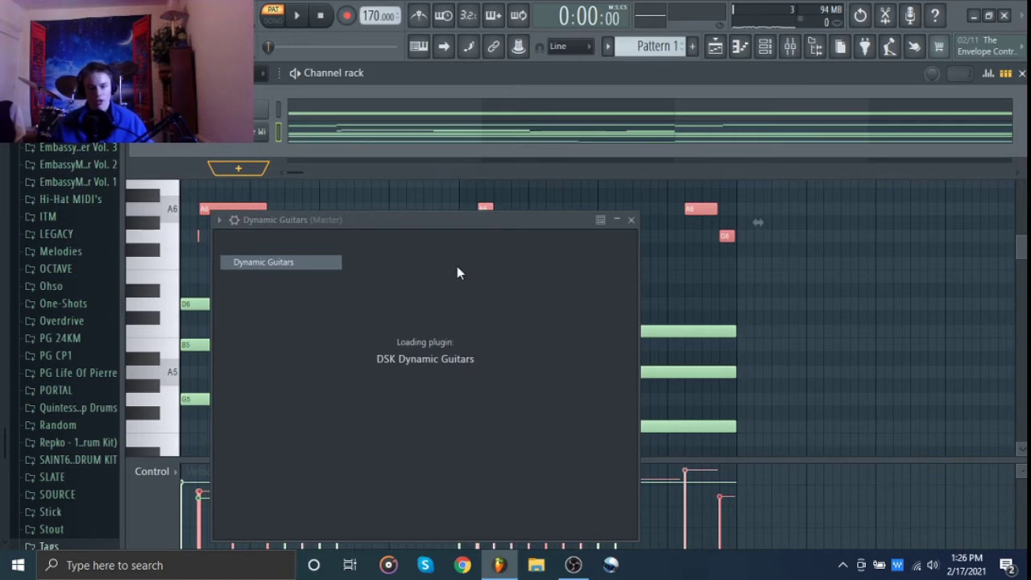
pyautogui.click(661, 220)
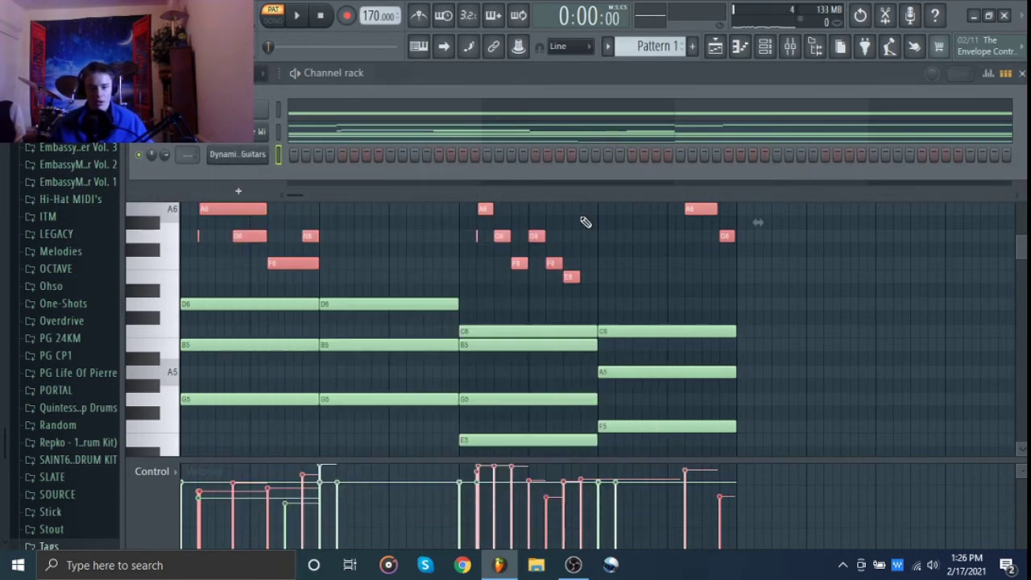
# Paste the copied melody into the Dynamic Guitars piano roll.
pyautogui.rightClick(264, 156)
pyautogui.click(305, 157)
pyautogui.hotkey('ctrl', 'v')
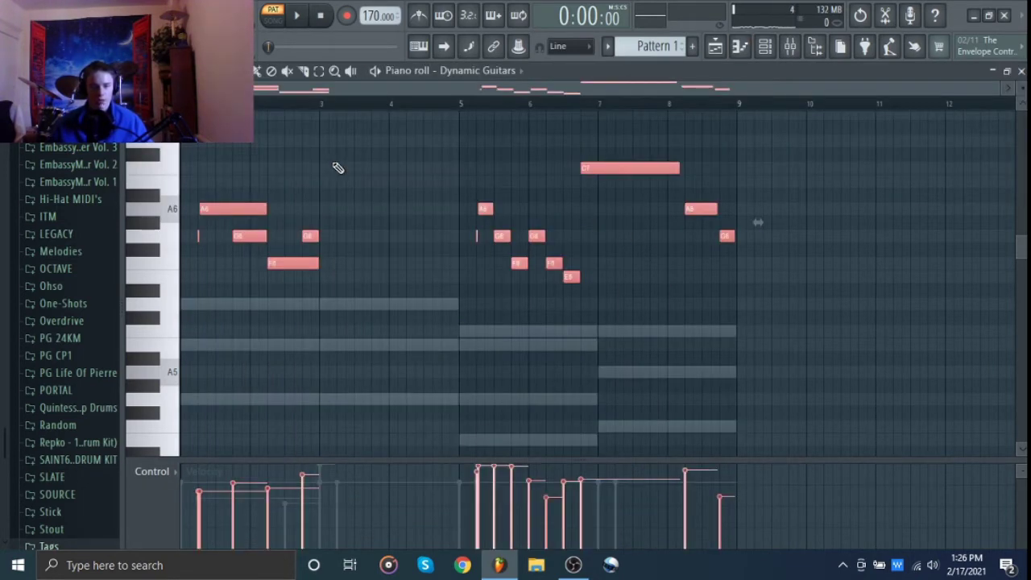
# Delete the melody notes from E6 to C7 in the Octave Deluxe piano roll.
pyautogui.click(482, 71)
pyautogui.click(484, 110)
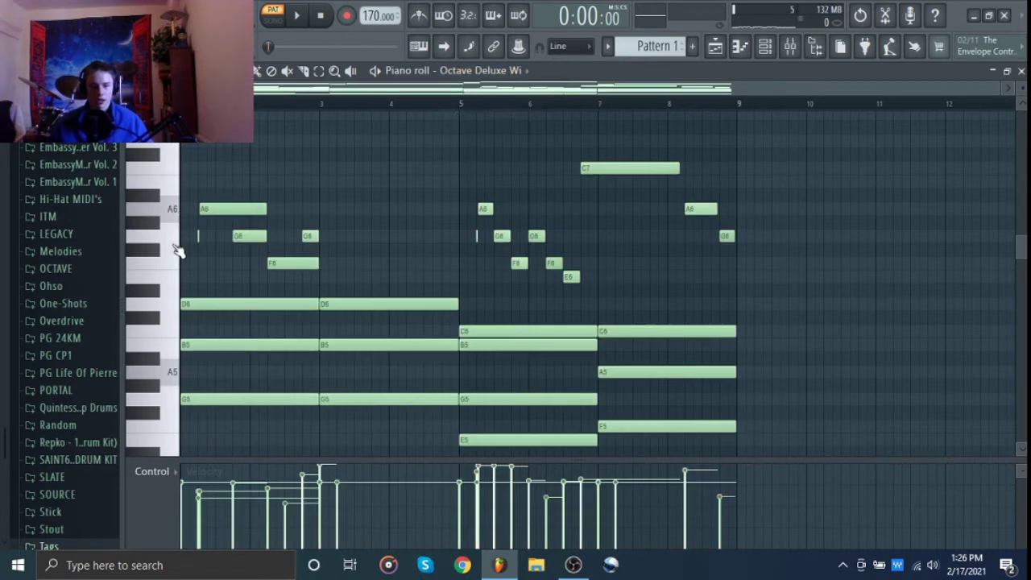
pyautogui.click(162, 245)
pyautogui.moveTo(161, 246); pyautogui.dragTo(167, 172)
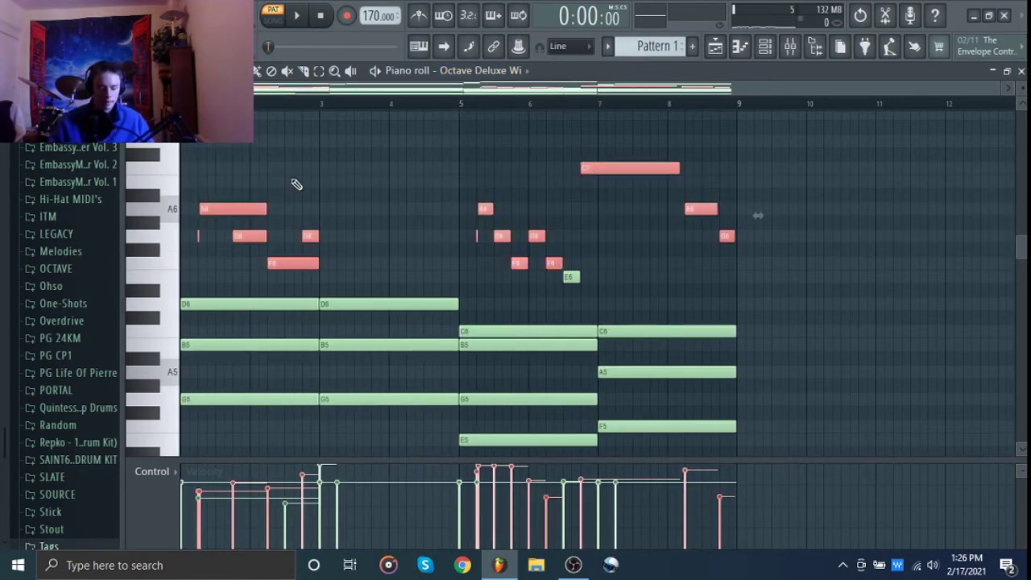
pyautogui.press('Delete')
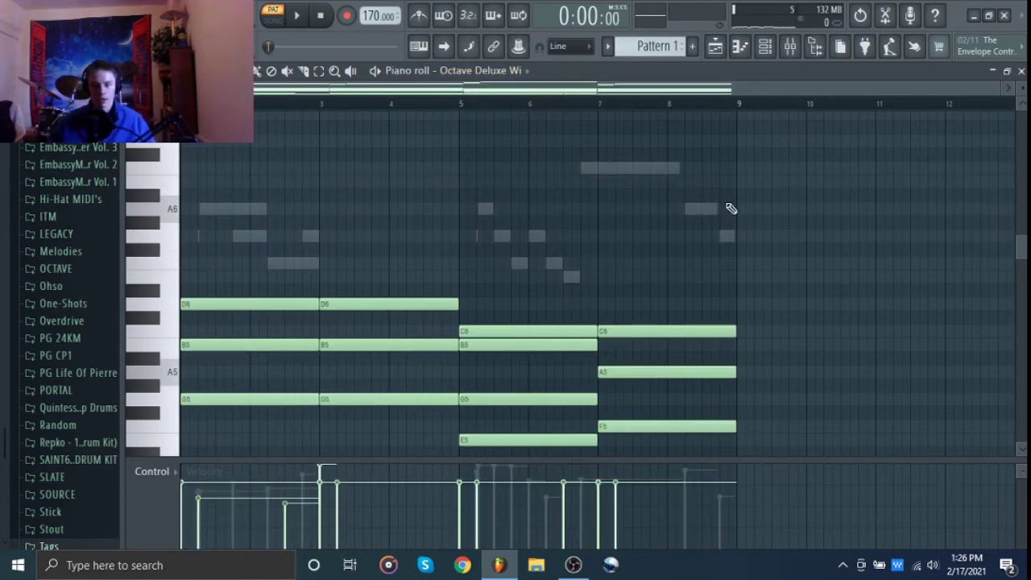
# Audition the Dynamic Guitars melody, transpose it down one octave, and play it back again.
pyautogui.click(764, 45)
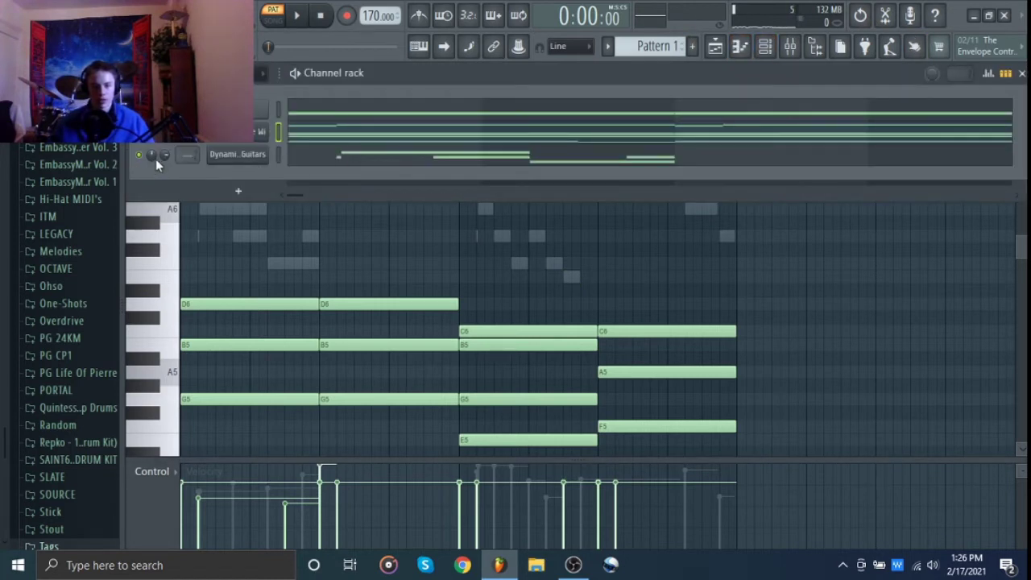
pyautogui.press('space')
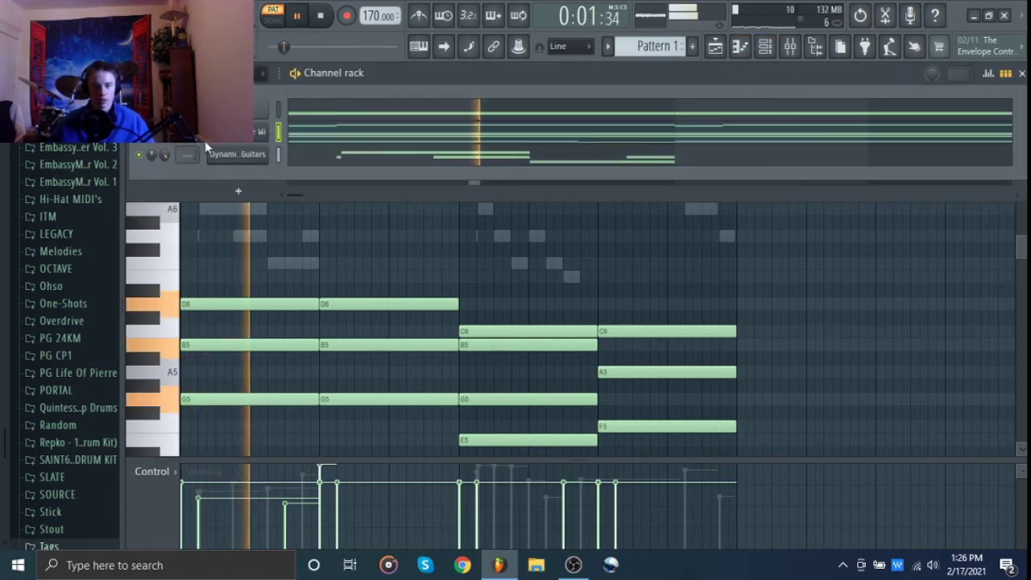
pyautogui.click(268, 159)
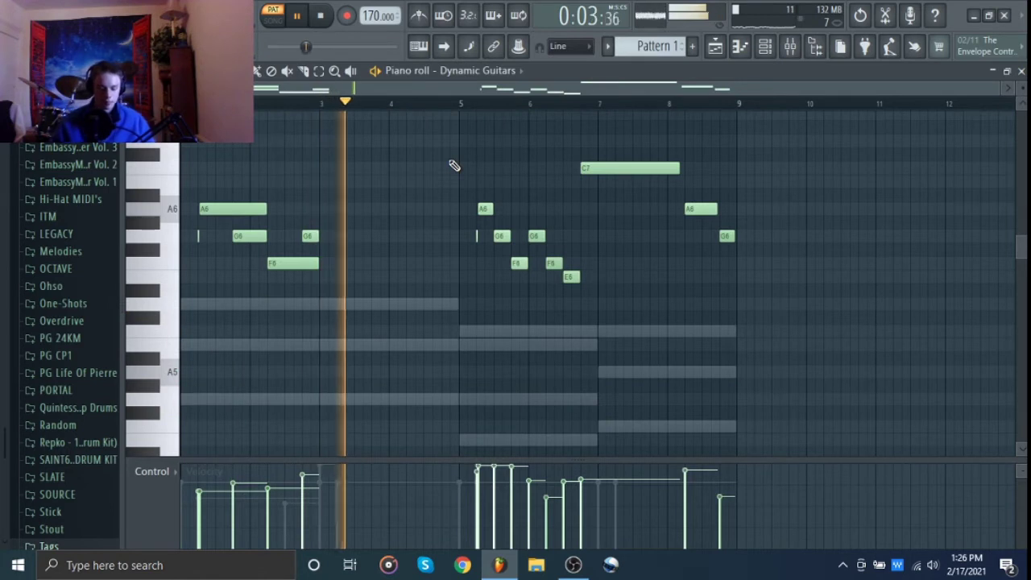
pyautogui.press('space')
pyautogui.hotkey('ctrl', 'Down')
pyautogui.press('space')
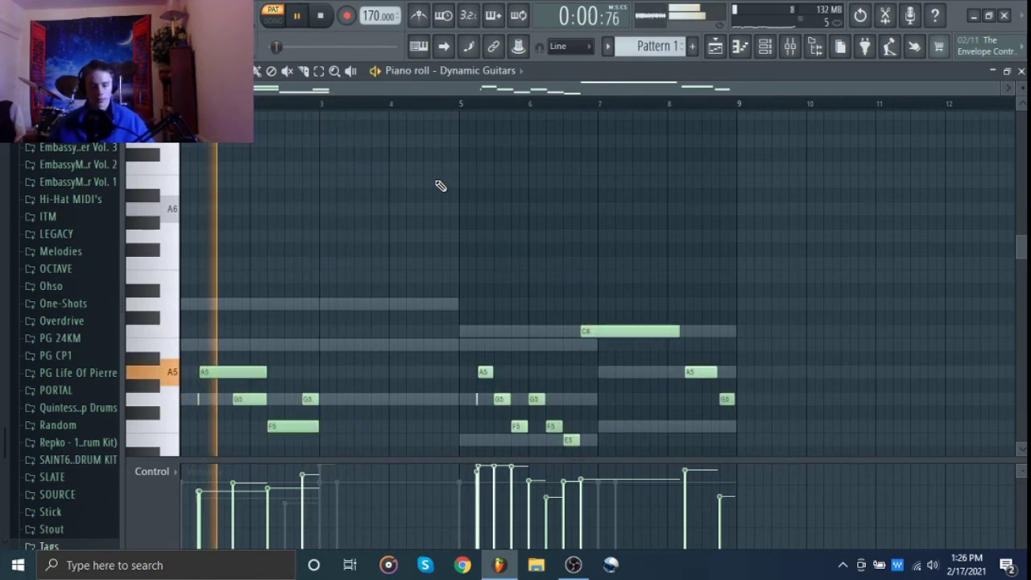
# Move the short A5 guitar note just after bar 5 slightly earlier and raise its velocity.
pyautogui.scroll(-1, 441, 186)
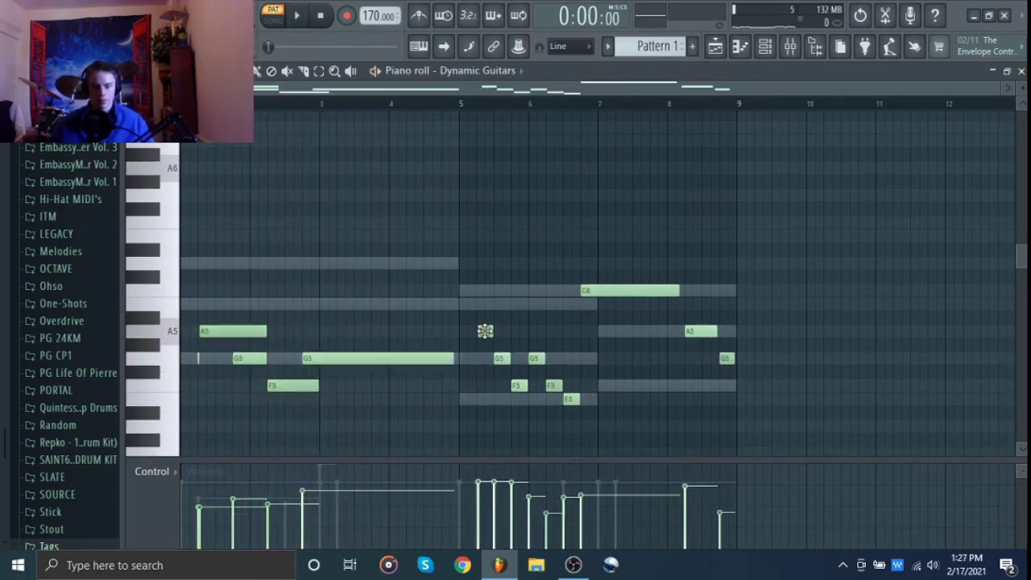
pyautogui.scroll(2, 485, 331)
pyautogui.scroll(4, 485, 331)
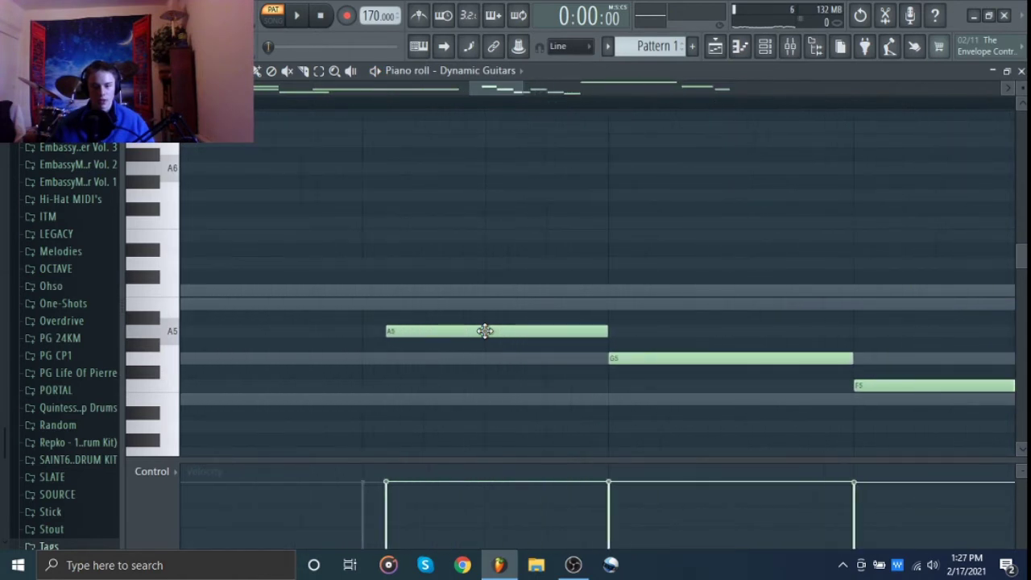
pyautogui.moveTo(475, 333); pyautogui.dragTo(459, 339)
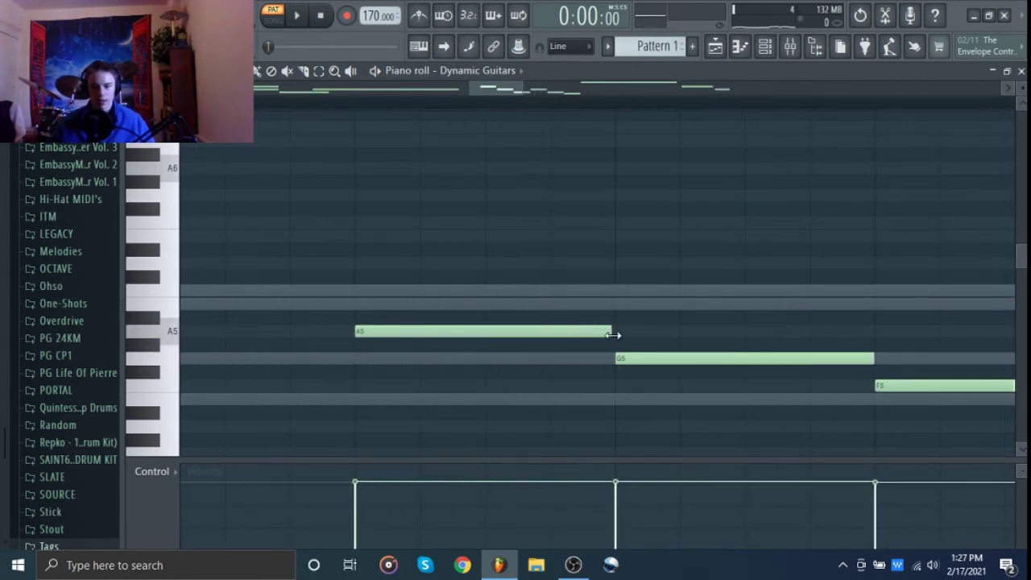
pyautogui.scroll(8, 552, 334)
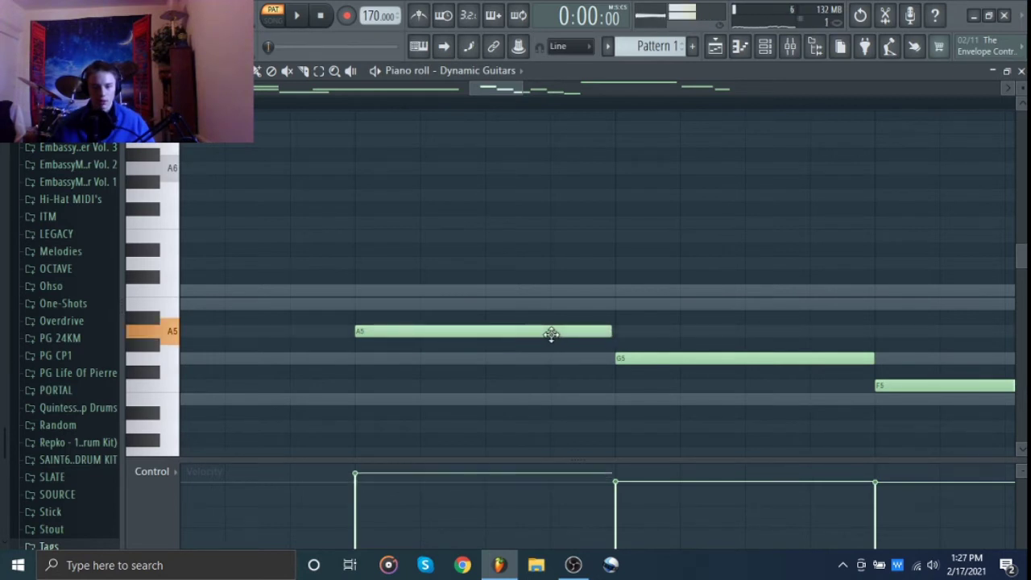
# Play back the full pattern to check the adjusted guitar melody.
pyautogui.press('space')
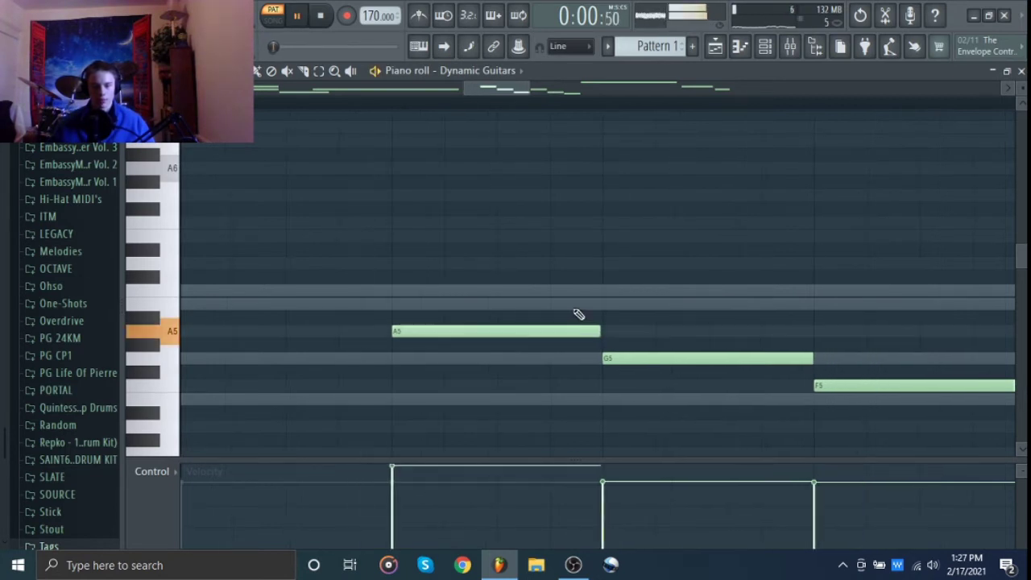
pyautogui.scroll(-3, 578, 315)
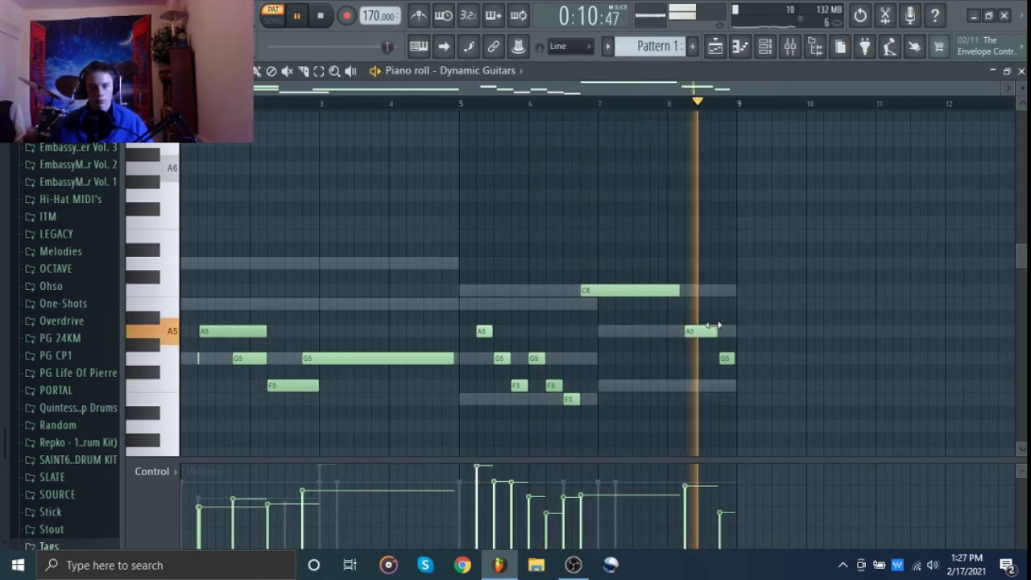
pyautogui.press('space')
# Adjust the guitar notes' velocities and replace the long C6 with a shorter C6 followed by an A5 from mid-bar 7.
pyautogui.moveTo(853, 419); pyautogui.dragTo(182, 203)
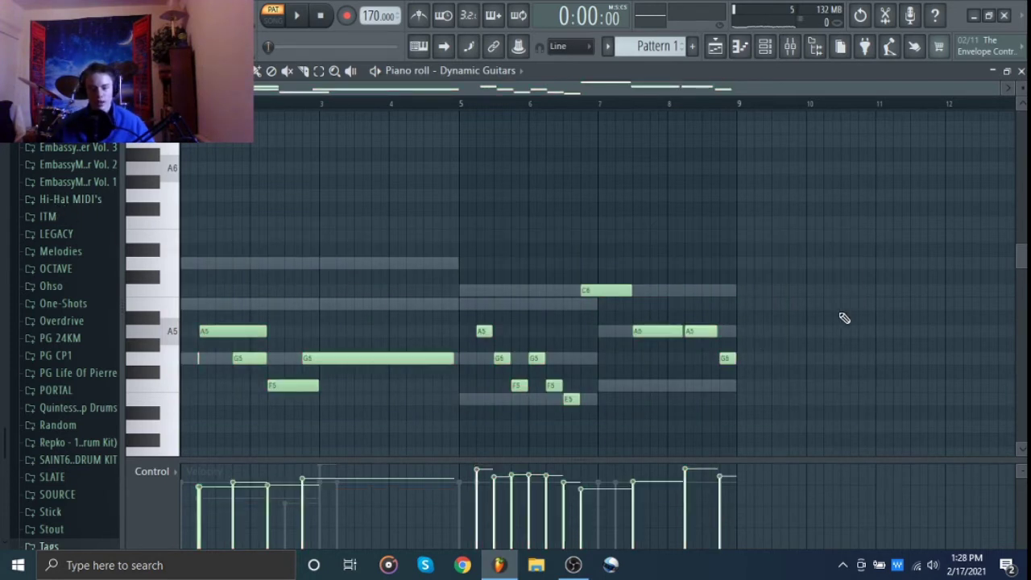
pyautogui.click(660, 332)
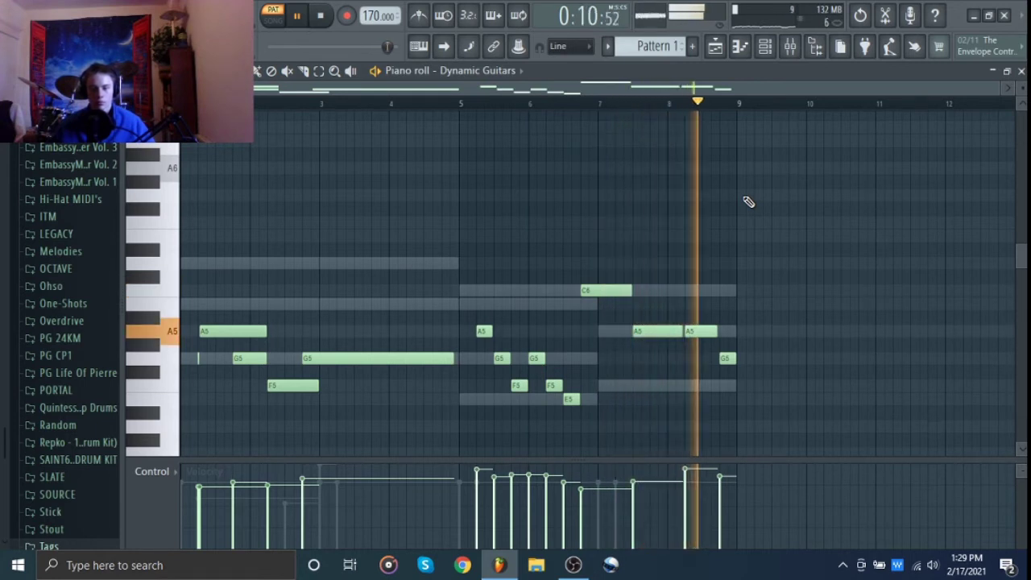
pyautogui.press('space')
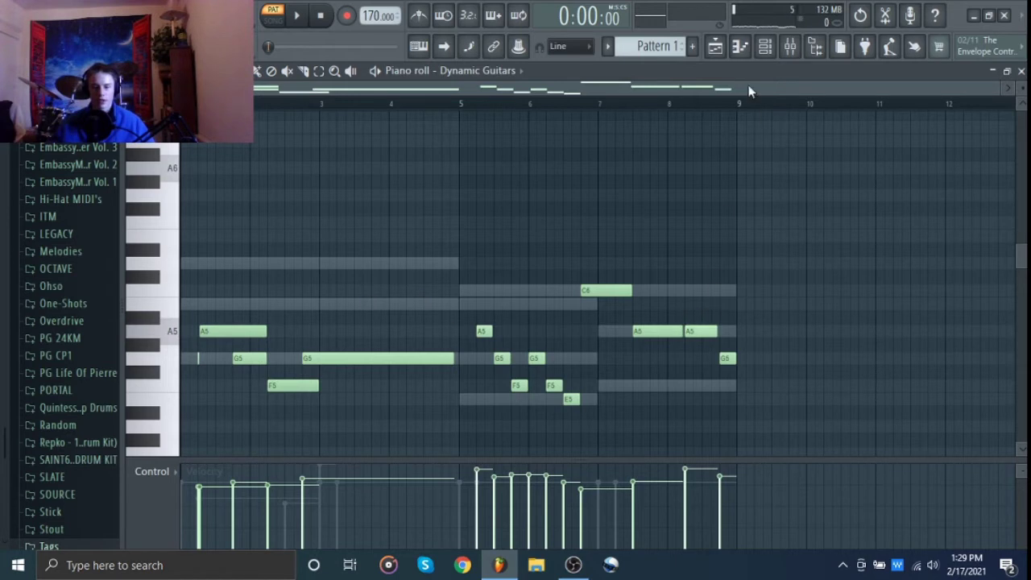
# Cut the high melody notes from F7 to E8 out of the Octave Deluxe piano roll.
pyautogui.click(766, 48)
pyautogui.press('F6')
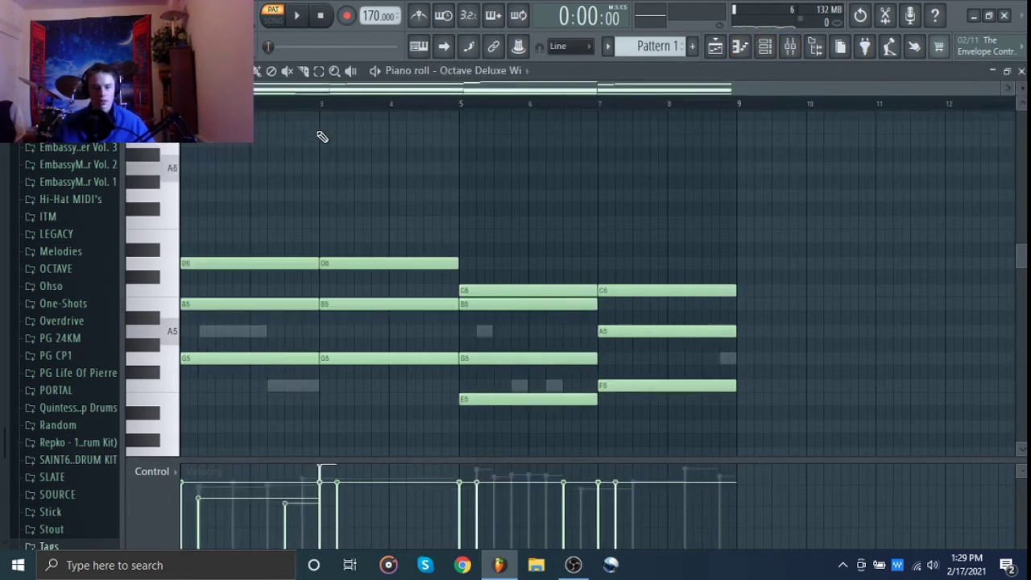
pyautogui.scroll(8, 240, 234)
pyautogui.moveTo(166, 314); pyautogui.dragTo(180, 145)
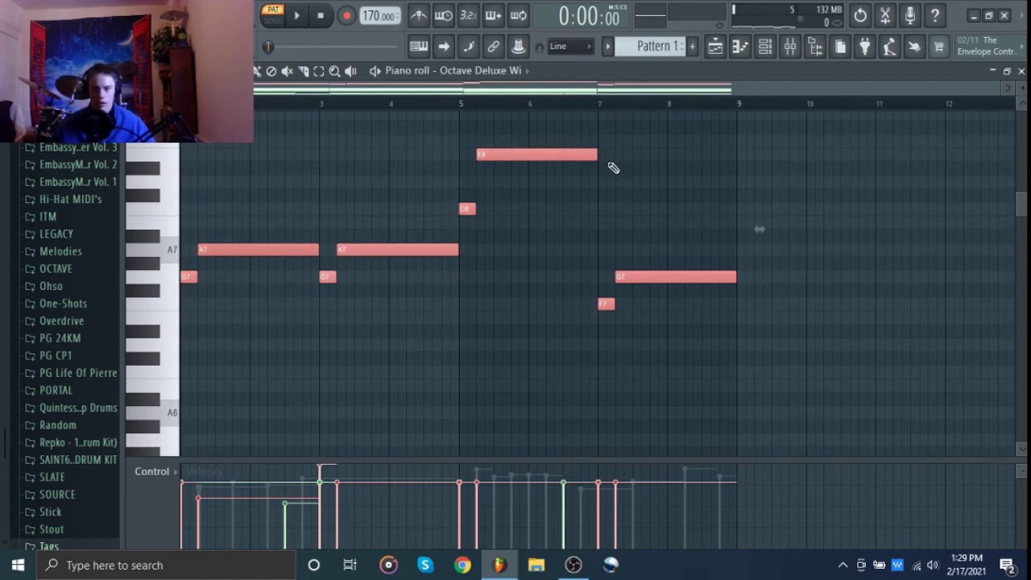
pyautogui.press('Delete')
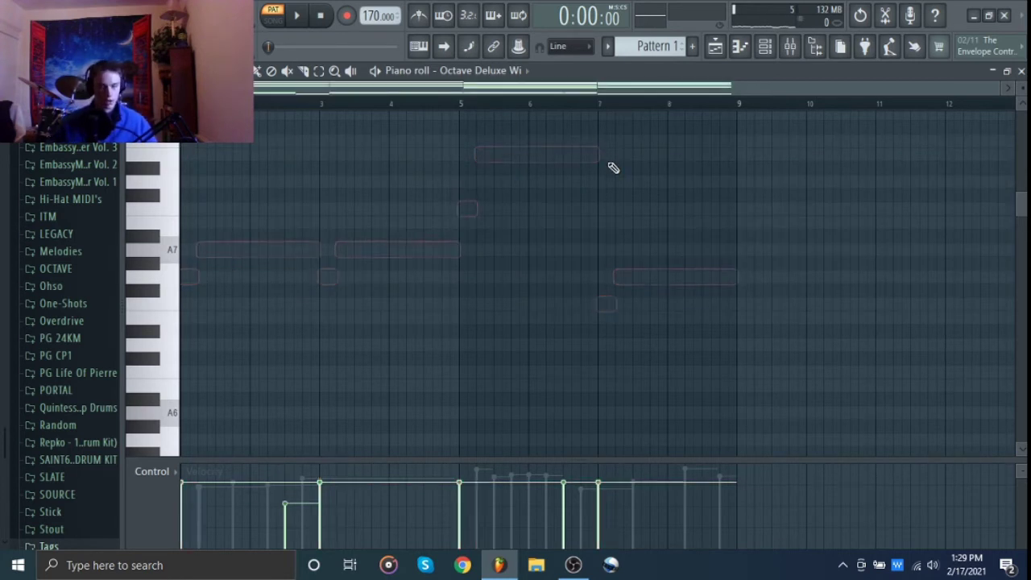
# Add an Xpand!2 channel with the cut high melody placed one octave lower, and play back the pattern.
pyautogui.click(766, 46)
pyautogui.click(234, 192)
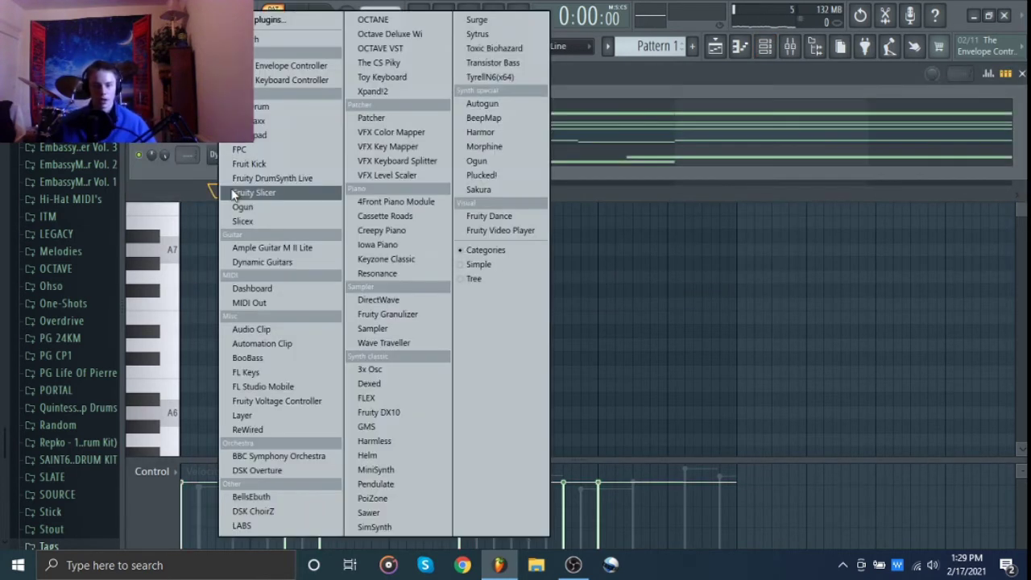
pyautogui.click(382, 94)
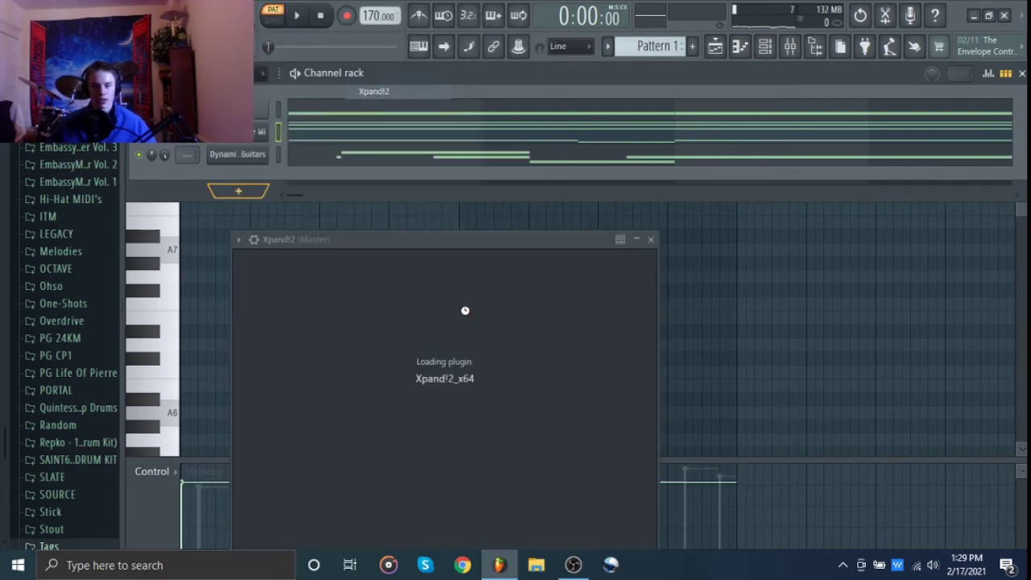
pyautogui.press('space')
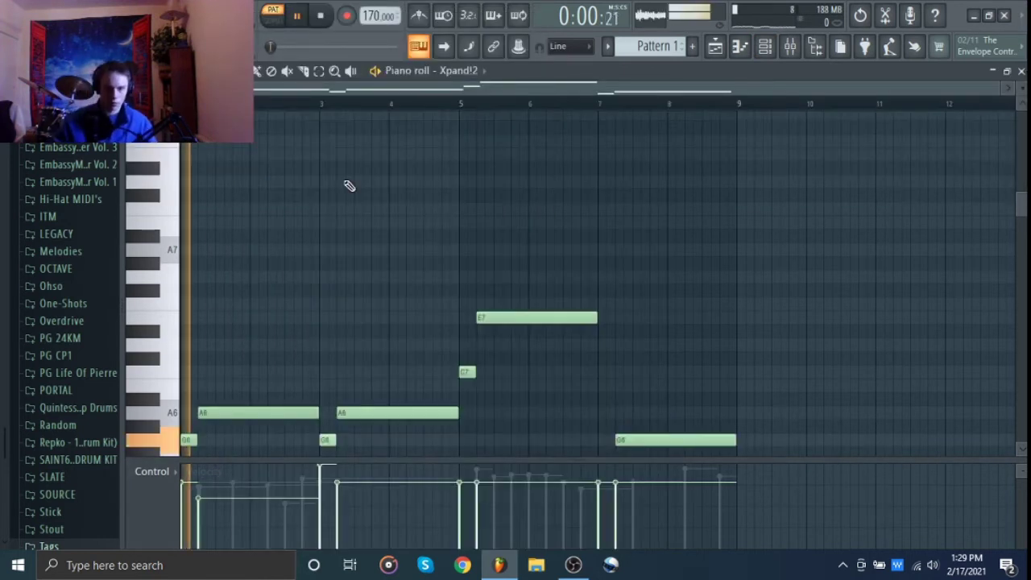
# Add a Helm channel with a G4 and F4 bass line over eight bars, and play back the pattern.
pyautogui.scroll(-3, 522, 184)
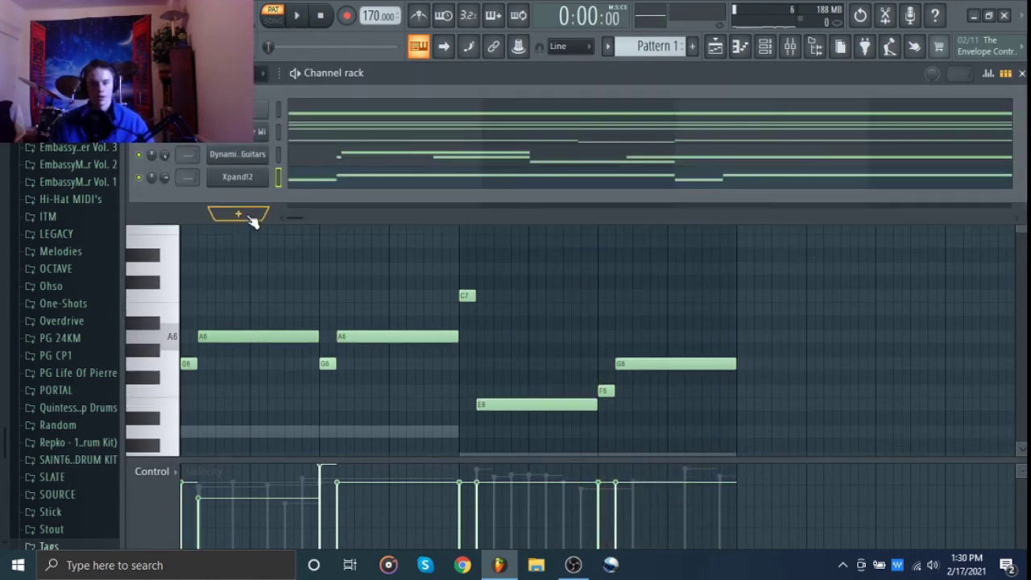
pyautogui.click(251, 218)
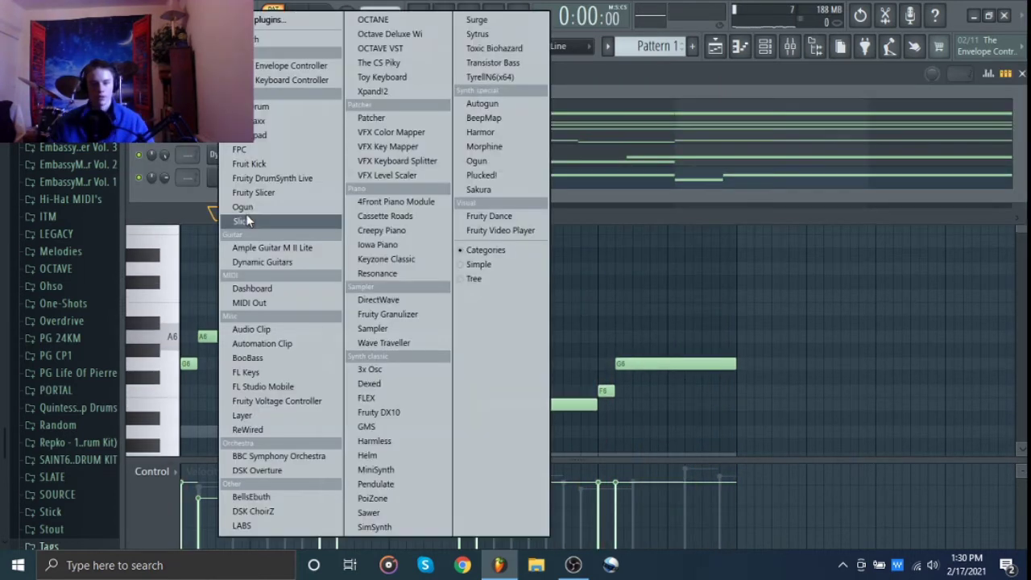
pyautogui.click(395, 455)
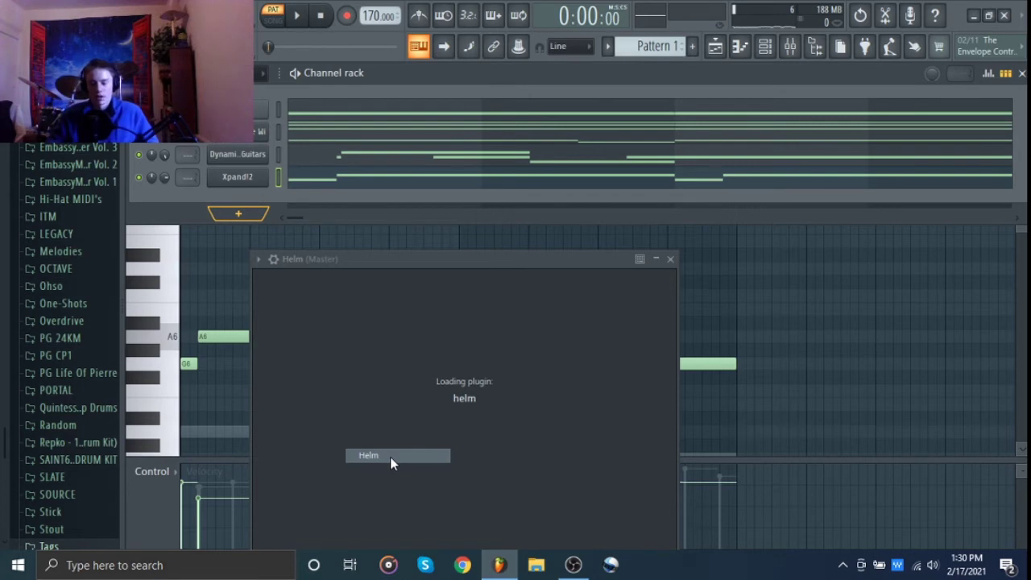
pyautogui.press('space')
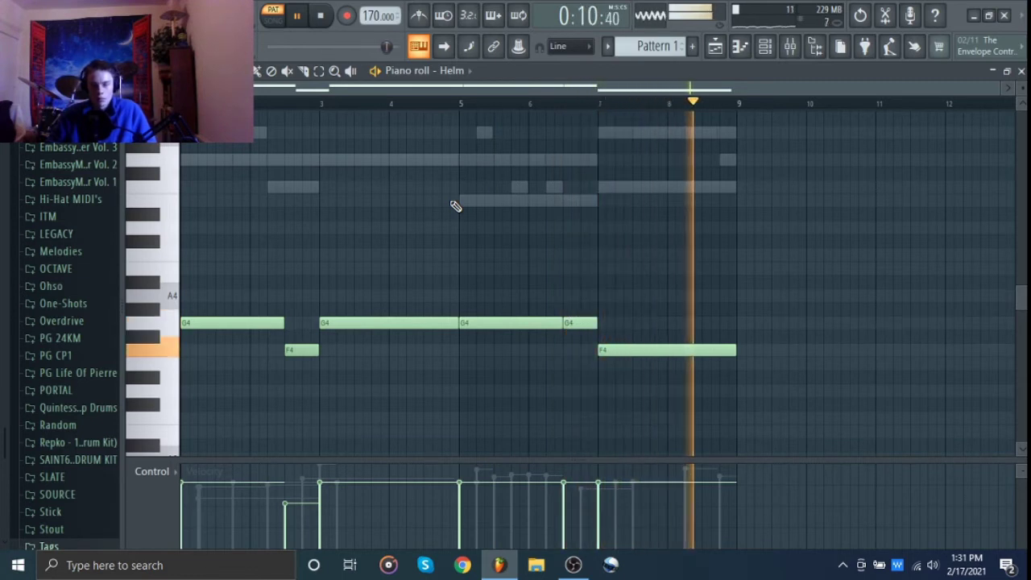
pyautogui.press('space')
# Audition the closed hats in the Quintessential drum kit and choose the PG LOP Hihat - Classic sample.
pyautogui.scroll(4, 225, 350)
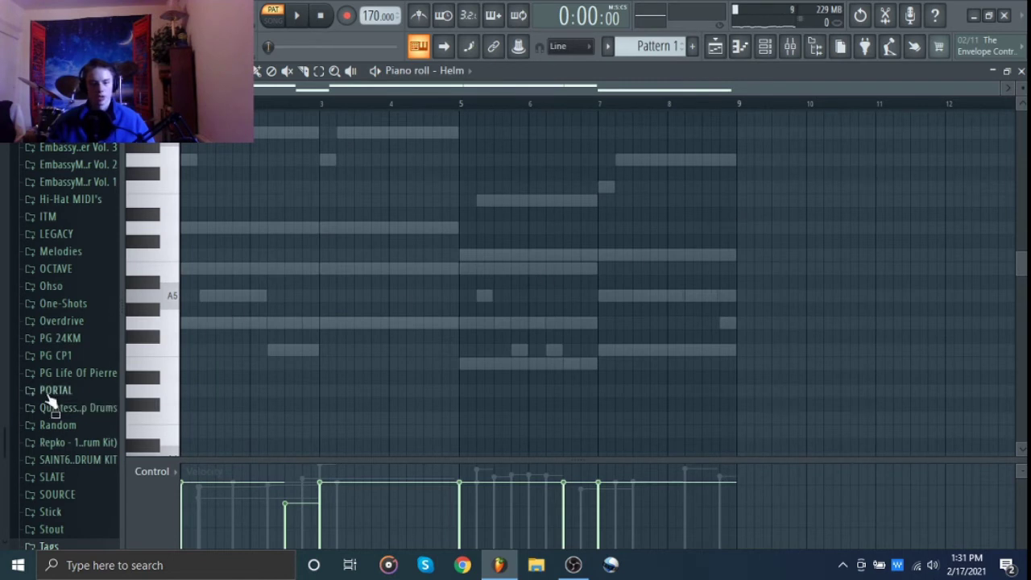
pyautogui.scroll(-3, 48, 398)
pyautogui.scroll(2, 52, 386)
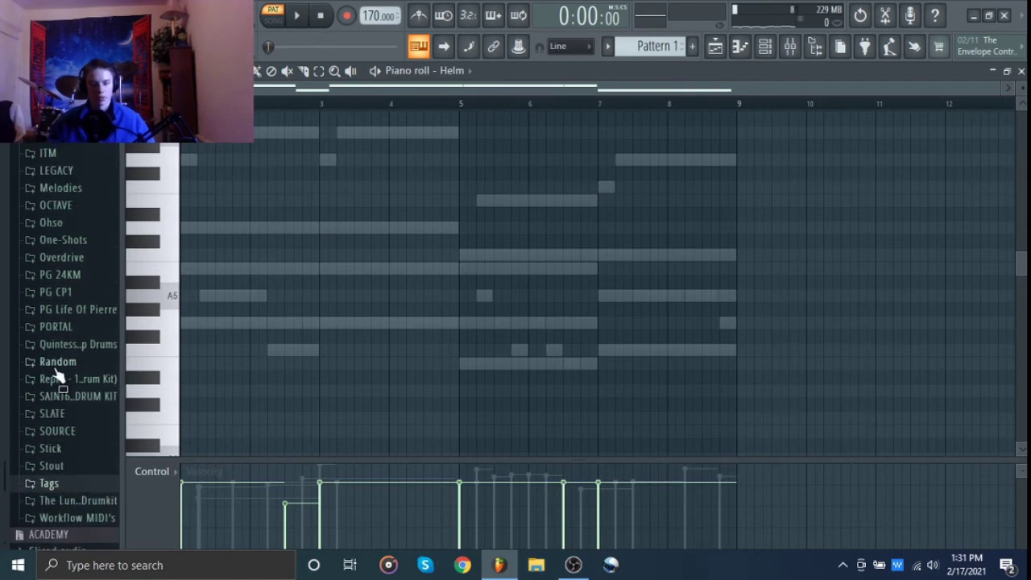
pyautogui.click(69, 346)
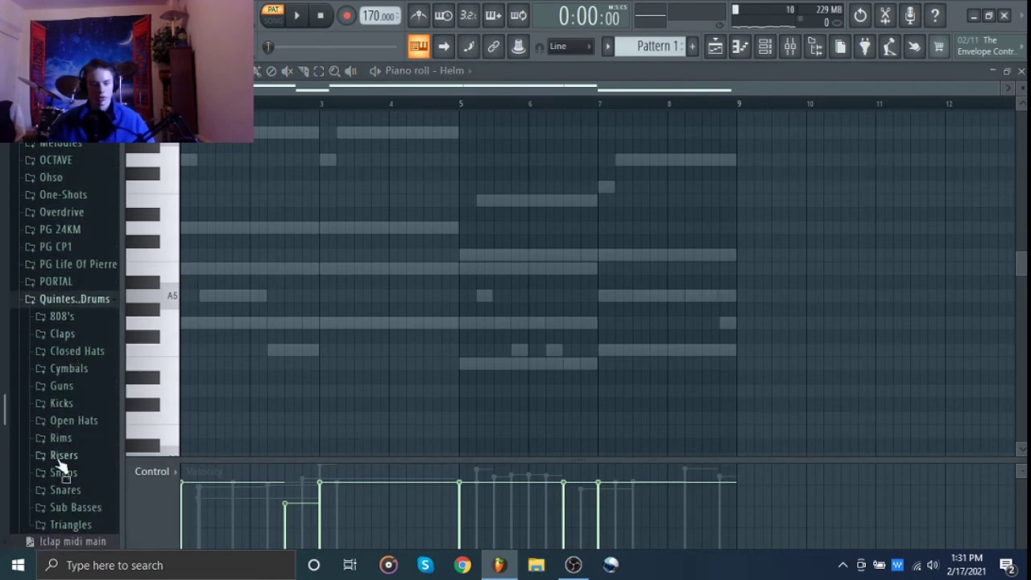
pyautogui.click(78, 352)
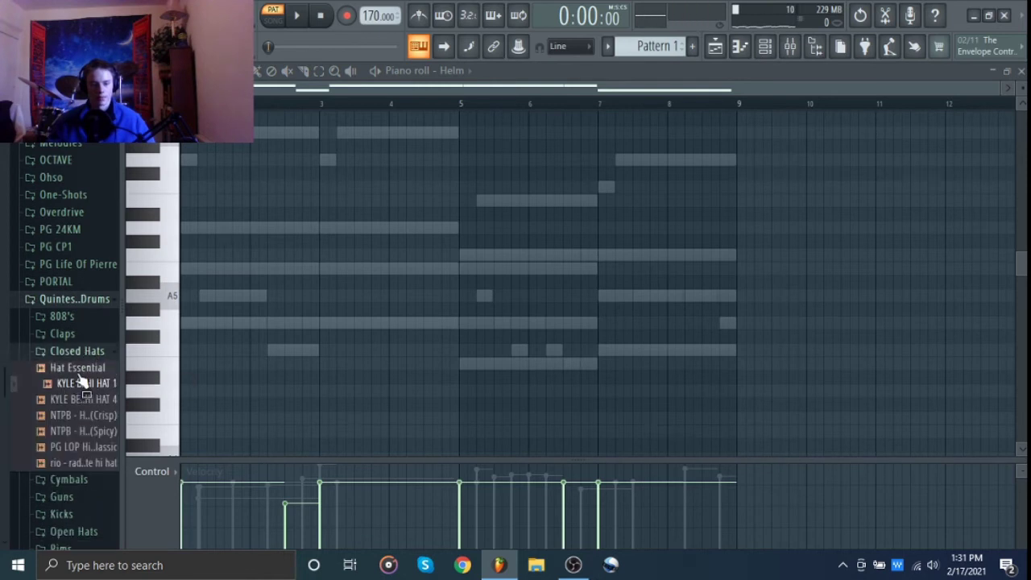
pyautogui.click(78, 371)
pyautogui.click(78, 402)
pyautogui.click(77, 418)
pyautogui.click(70, 459)
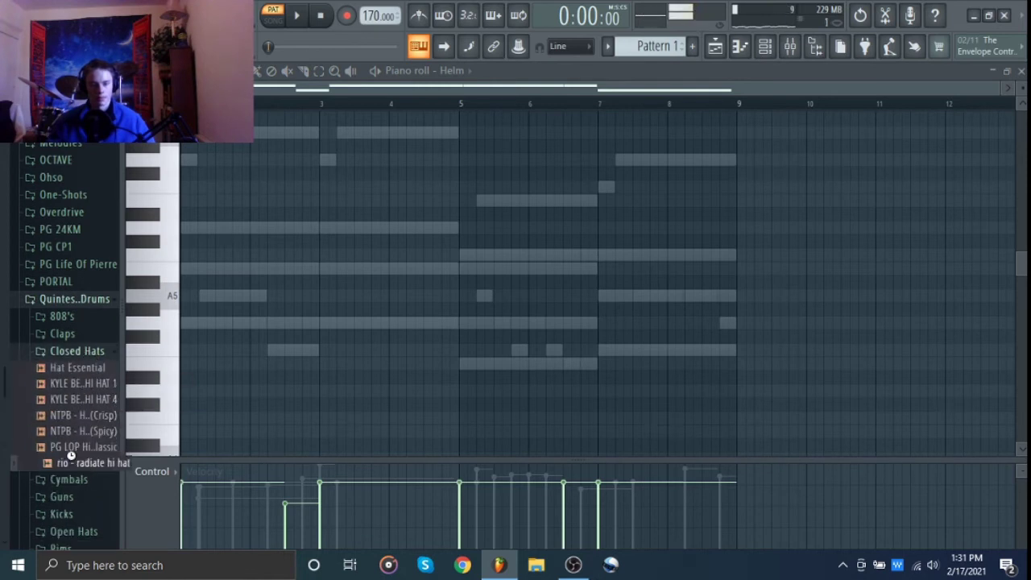
pyautogui.click(77, 450)
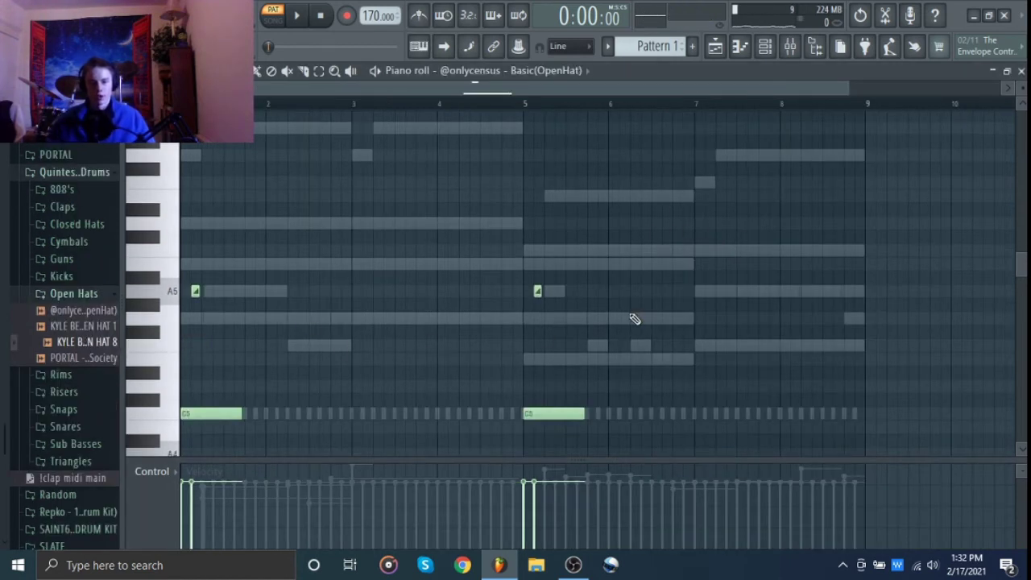
# Play back the pattern and place C5 hits for KYLE BEATS - ANDROMEDA OPEN HAT 8 in bars 2 to 4 and 6 to 8.
pyautogui.scroll(-3, 635, 319)
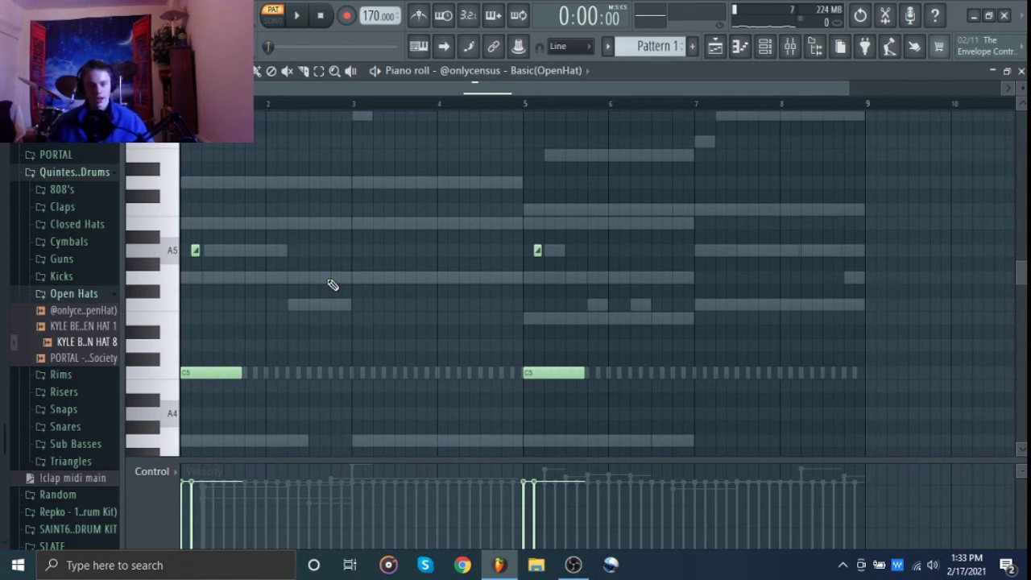
pyautogui.press('space')
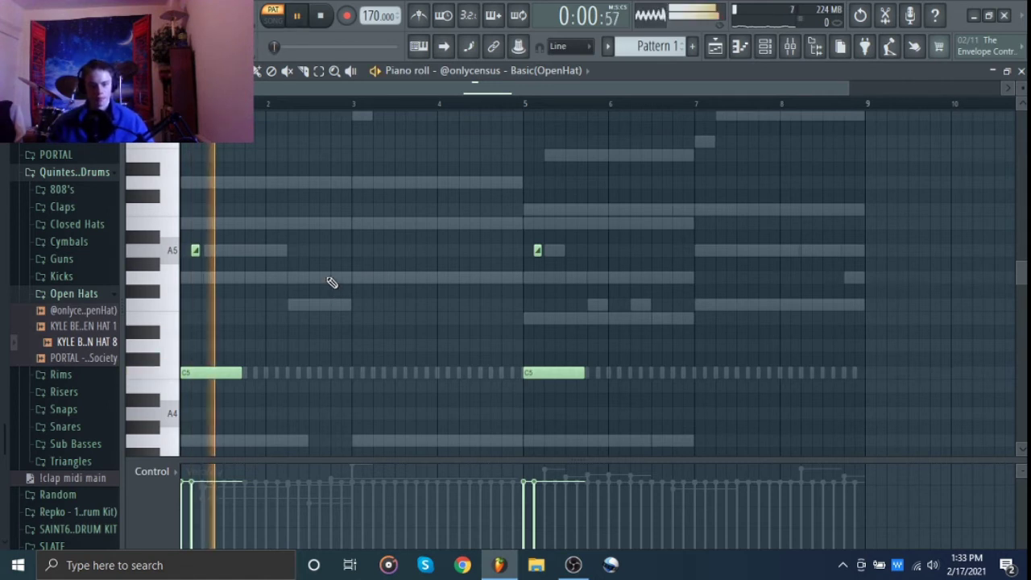
pyautogui.click(516, 71)
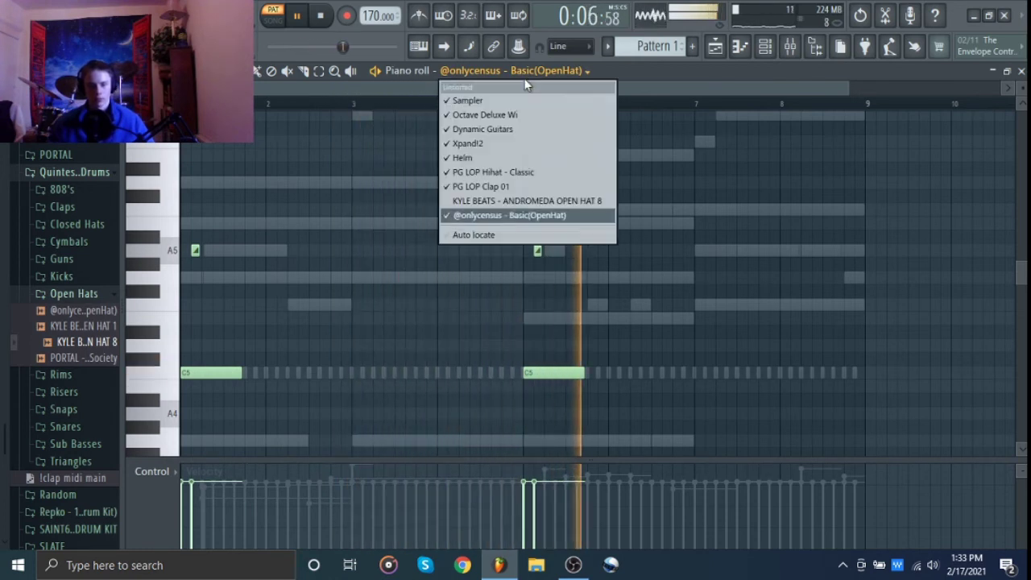
pyautogui.click(506, 202)
pyautogui.press('space')
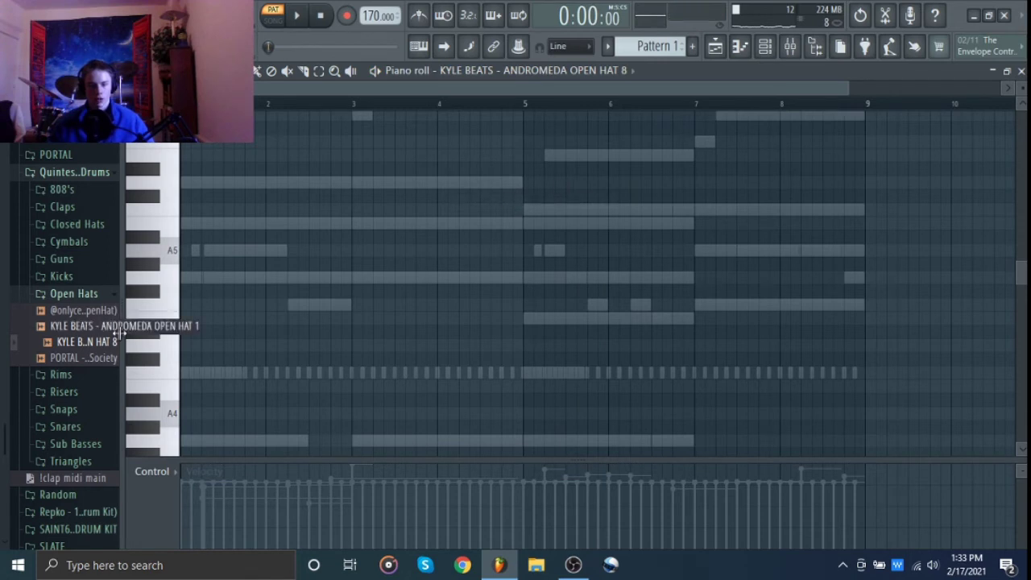
pyautogui.click(139, 371)
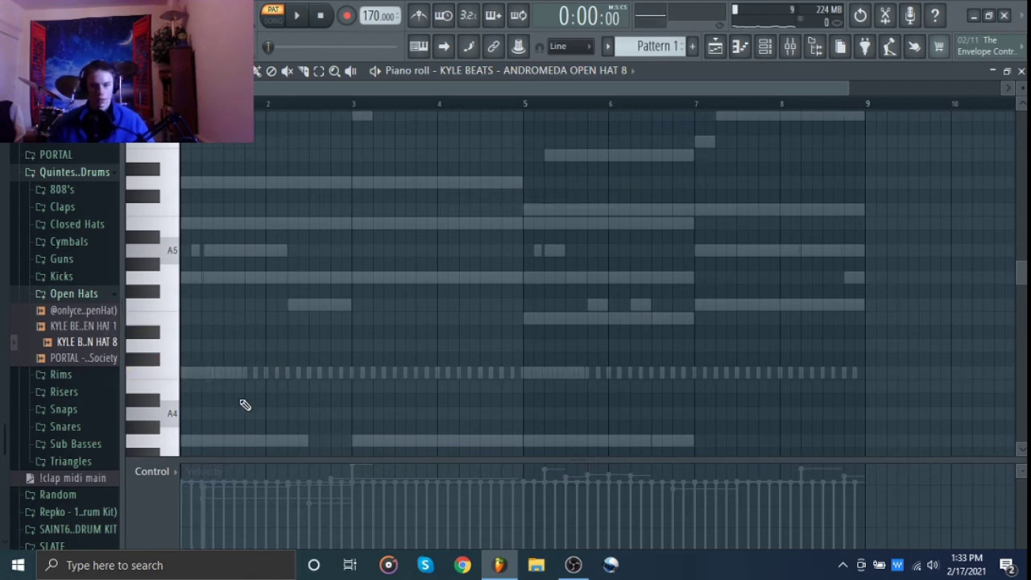
# Add the Garden(Kick) sample as a channel and raise its precomputed boost with clipping on.
pyautogui.click(61, 275)
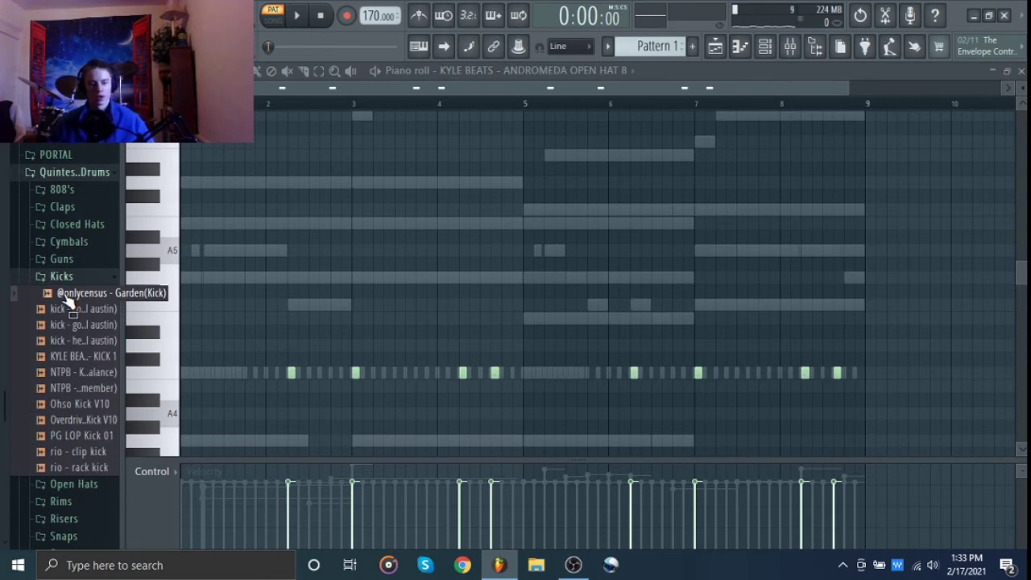
pyautogui.moveTo(68, 300); pyautogui.dragTo(258, 273)
pyautogui.click(257, 272)
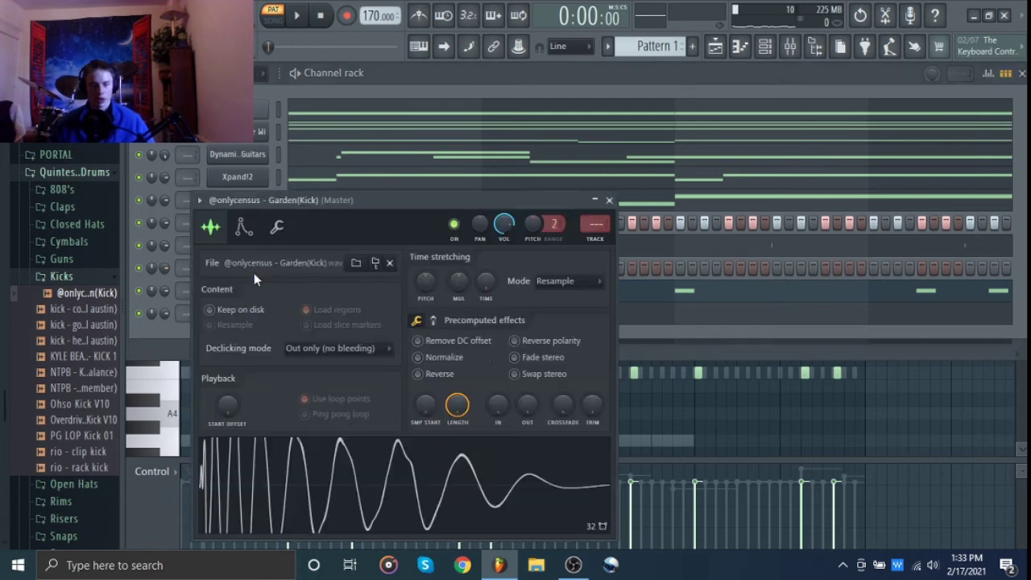
pyautogui.click(432, 322)
pyautogui.moveTo(420, 346); pyautogui.dragTo(420, 322)
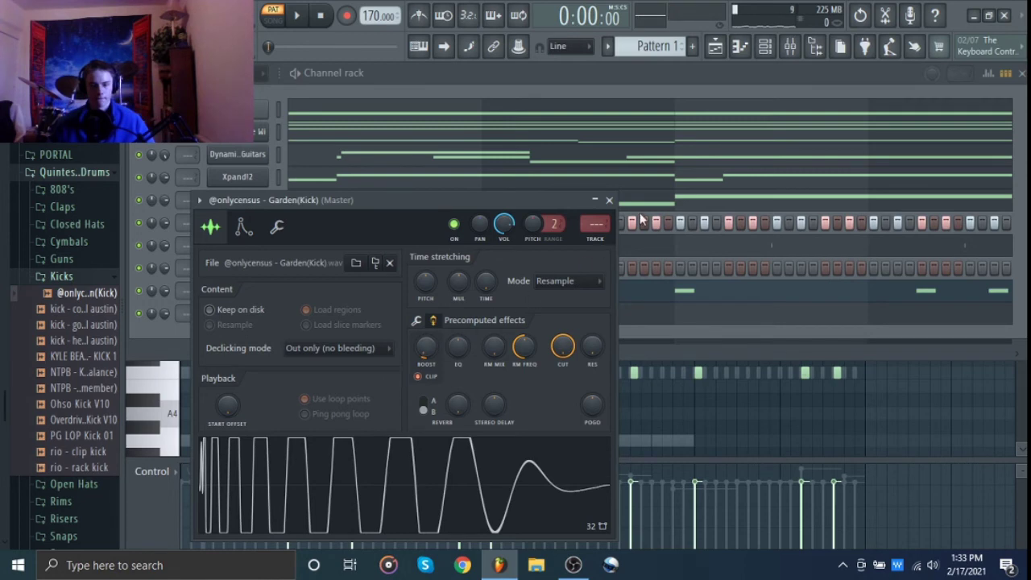
pyautogui.click(610, 200)
# Place C5 kick hits across the eight bars, ending with two close hits late in bar 8, and play back the pattern.
pyautogui.rightClick(256, 274)
pyautogui.click(274, 269)
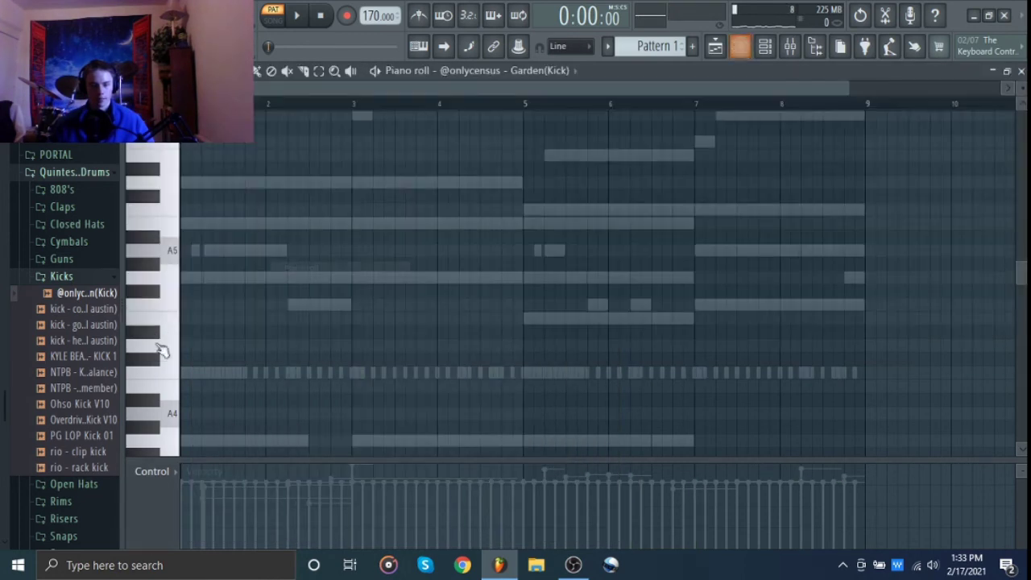
pyautogui.click(142, 376)
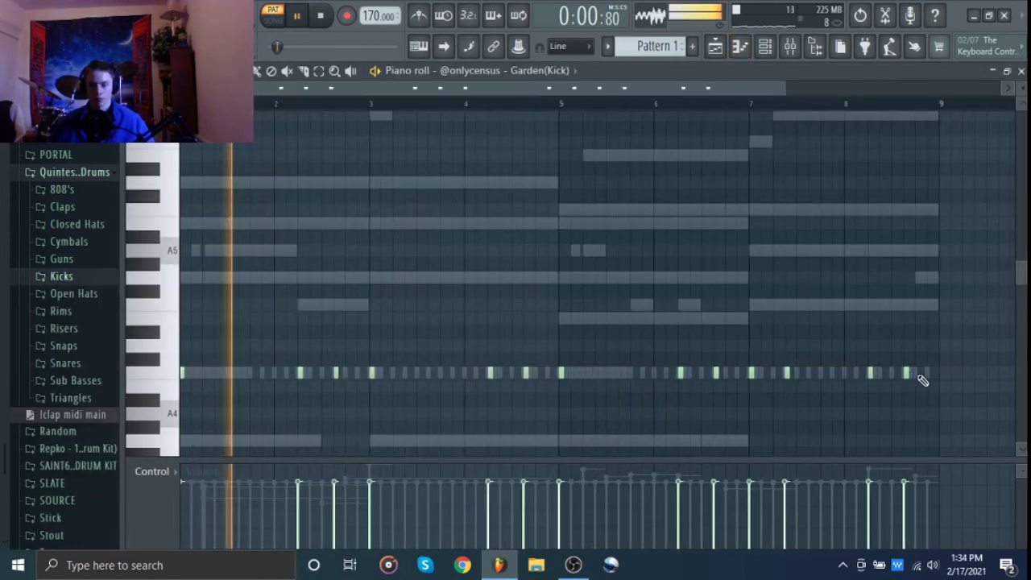
pyautogui.click(919, 374)
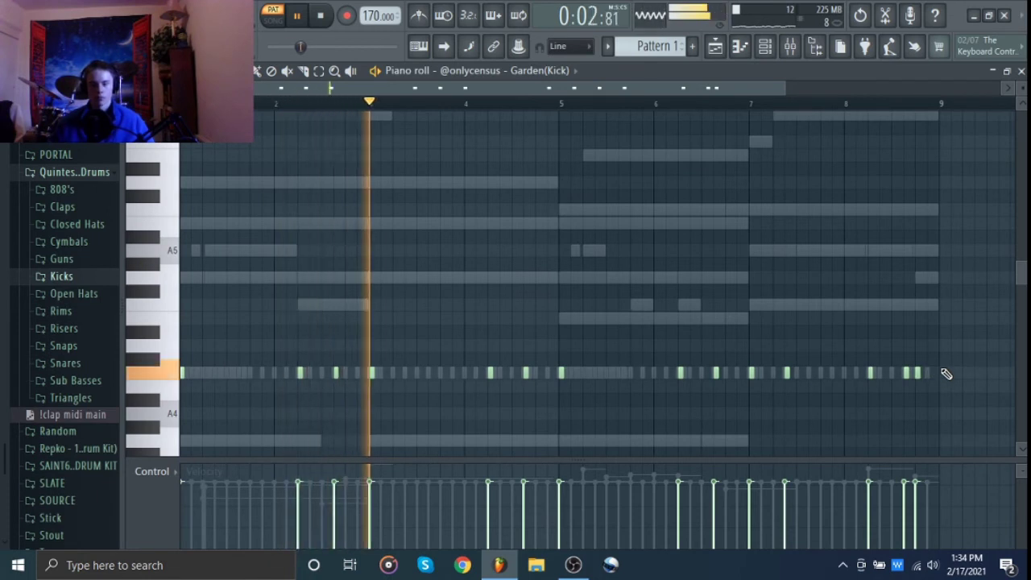
pyautogui.press('space')
# Add the MACHU PICHU 808 as a channel below the kick and paste the kick pattern into it.
pyautogui.click(62, 189)
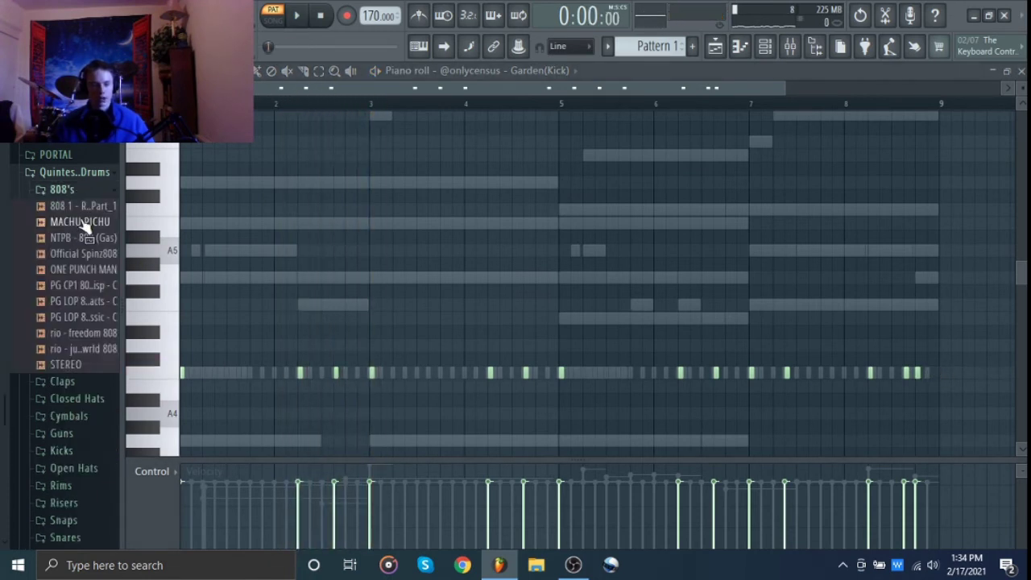
pyautogui.click(84, 223)
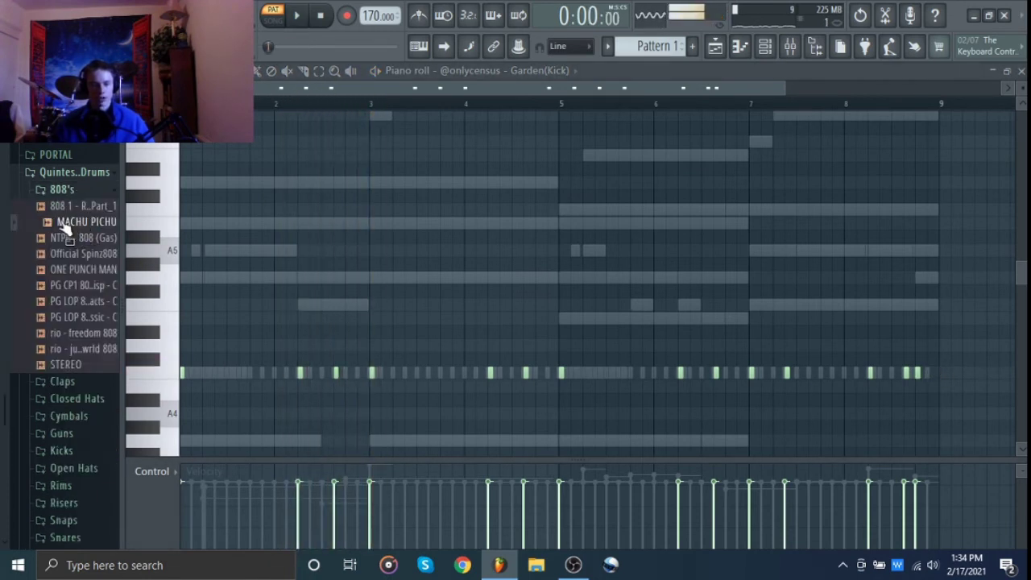
pyautogui.moveTo(64, 226); pyautogui.dragTo(258, 282)
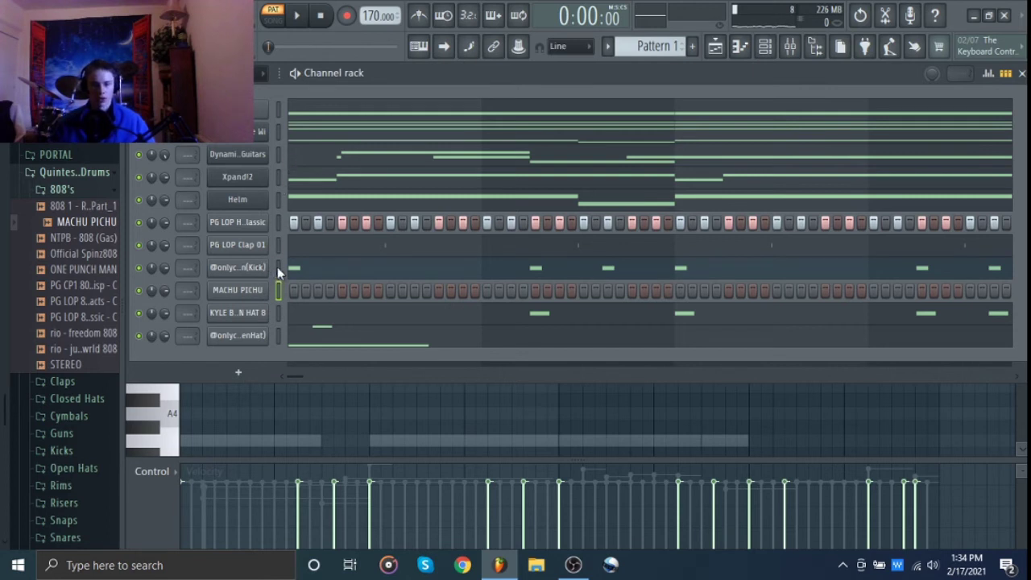
pyautogui.click(278, 286)
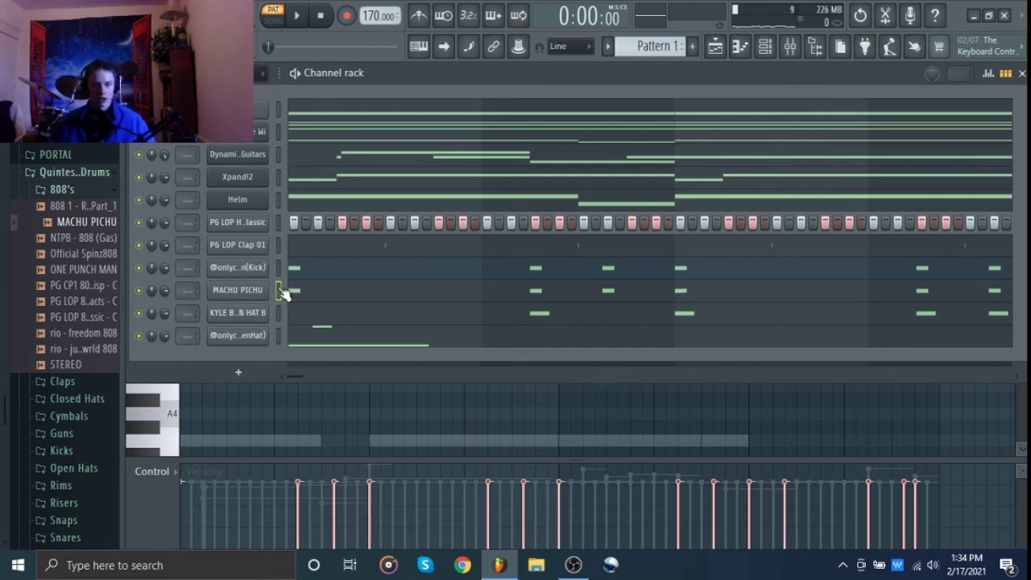
# Copy the long G5, C6 and F5 notes from the Sampler channel into the MACHU PICHU piano roll.
pyautogui.click(331, 113)
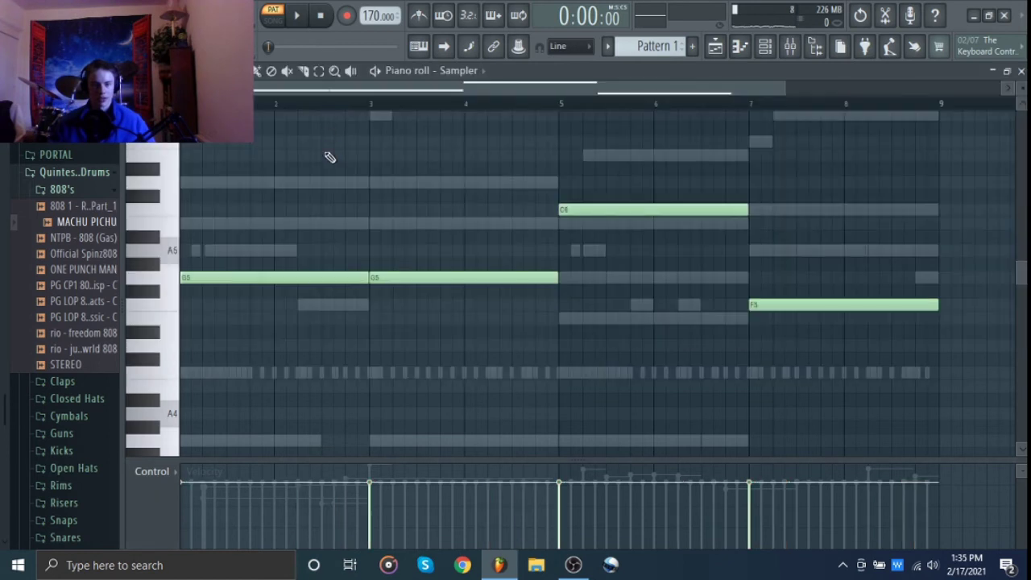
pyautogui.click(475, 67)
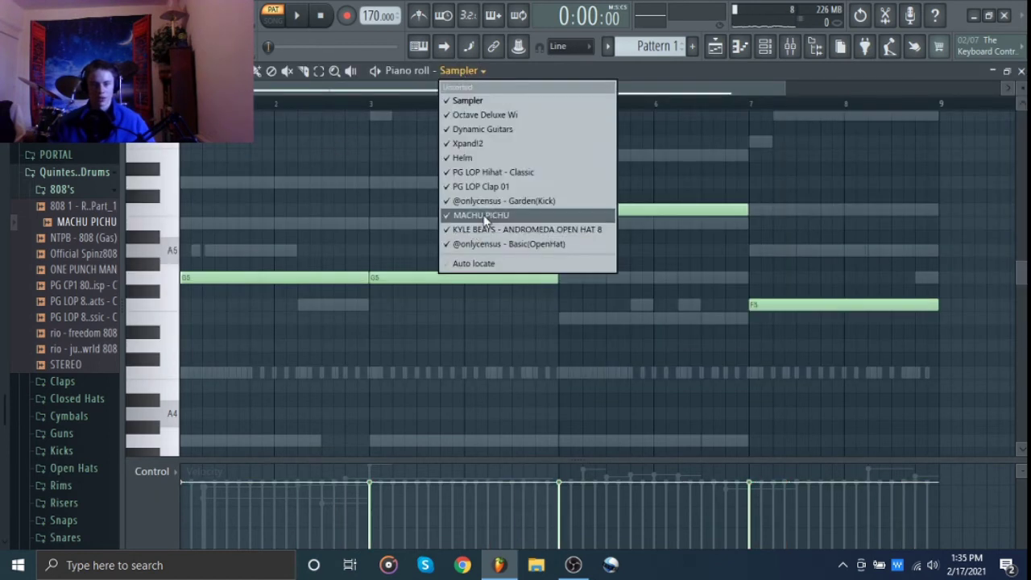
pyautogui.click(483, 217)
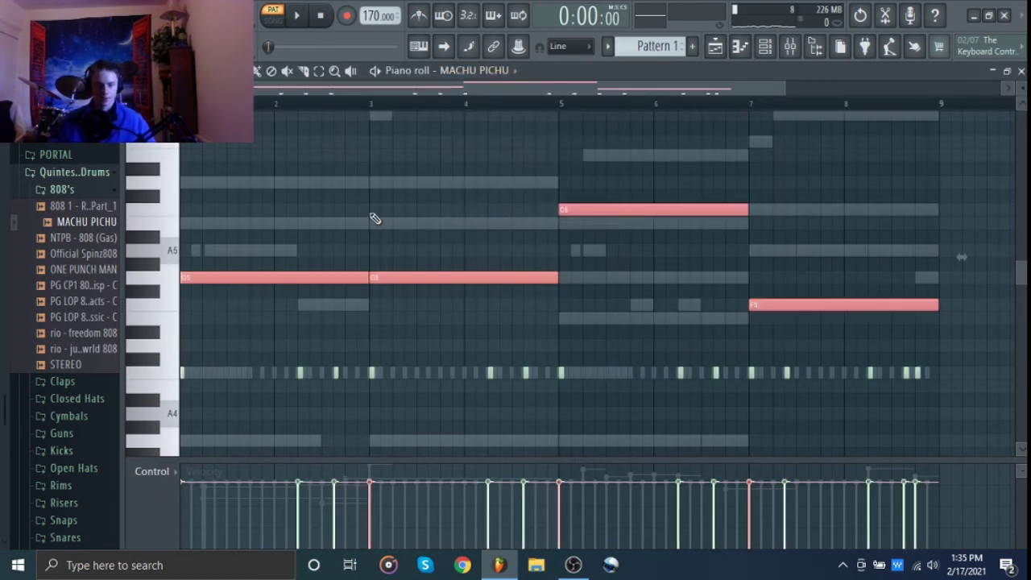
pyautogui.keyDown('ctrl'); pyautogui.click(286, 296); pyautogui.keyUp('ctrl')
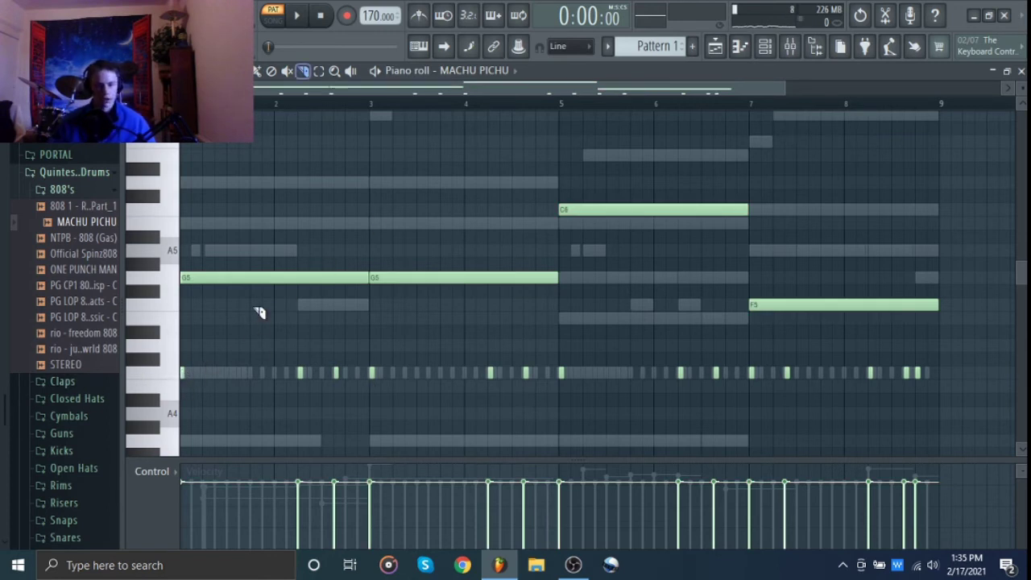
# Slice the long 808 notes at the kick hits, remove the C5 guide notes, and start playback.
pyautogui.click(298, 282)
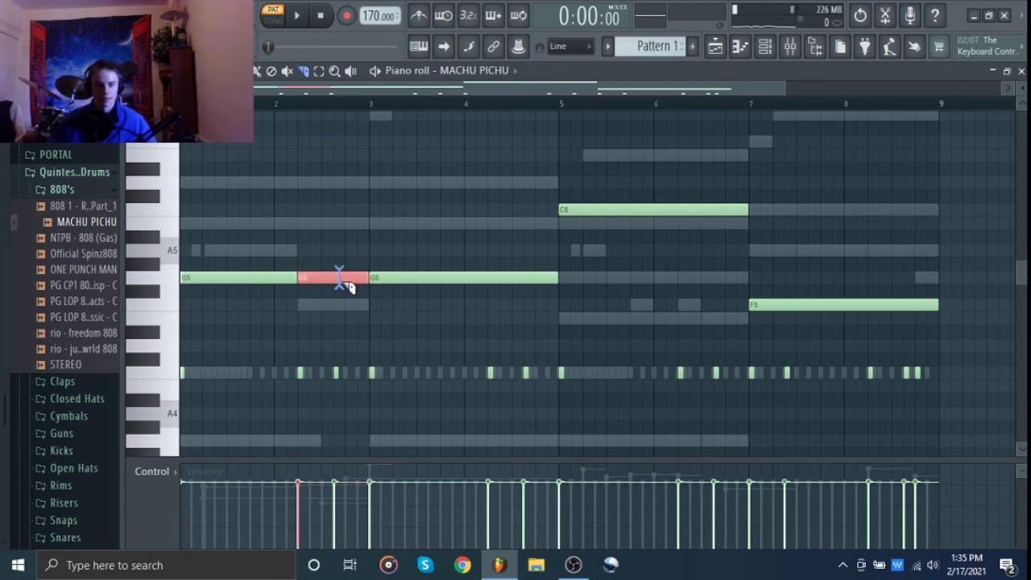
pyautogui.press('space')
pyautogui.scroll(1, 396, 258)
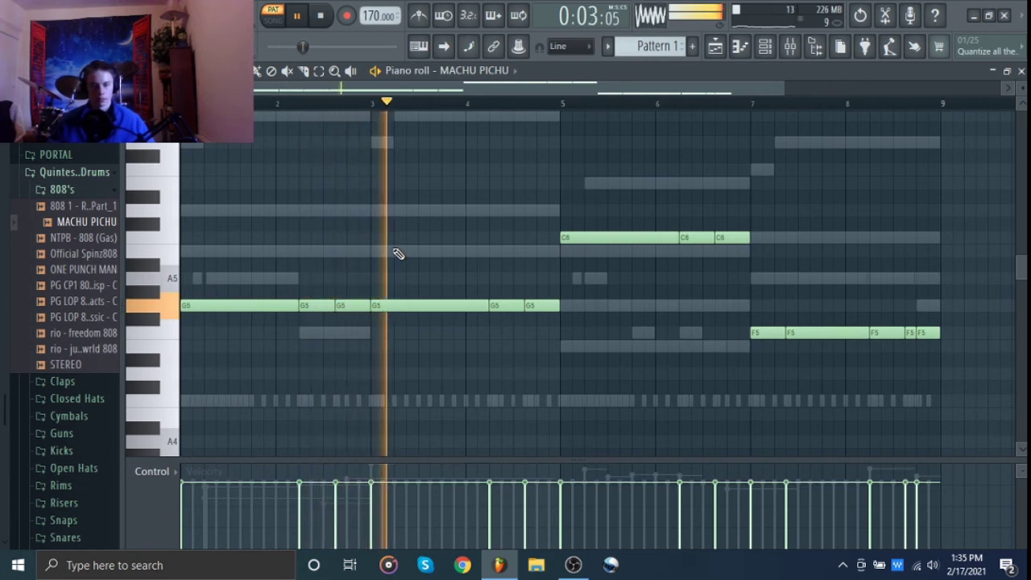
# Move the C6 808 notes in bars 5 and 6 down one octave to C5 and listen to the pattern.
pyautogui.click(174, 242)
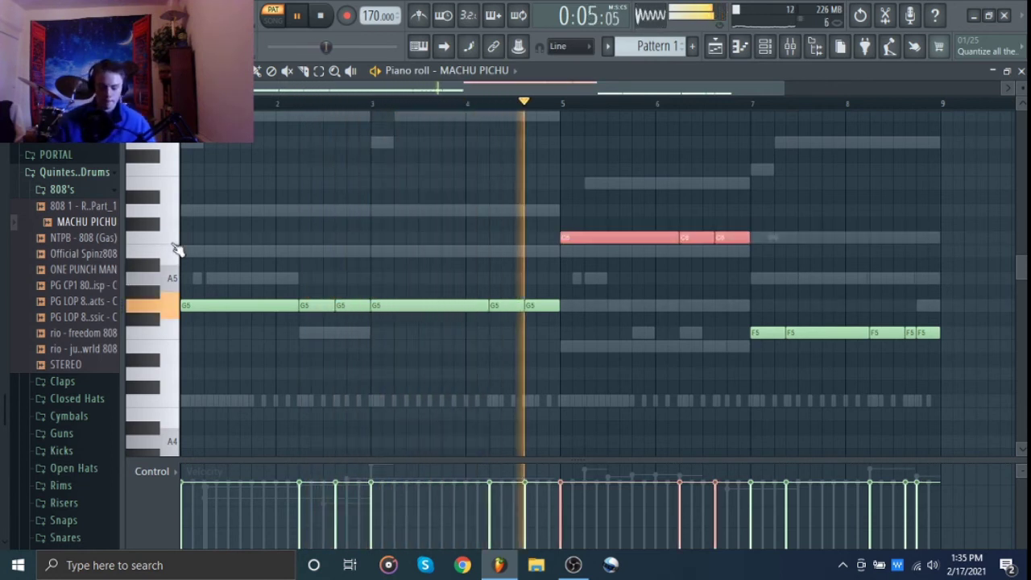
pyautogui.hotkey('ctrl', 'Down')
pyautogui.hotkey('ctrl', 'd')
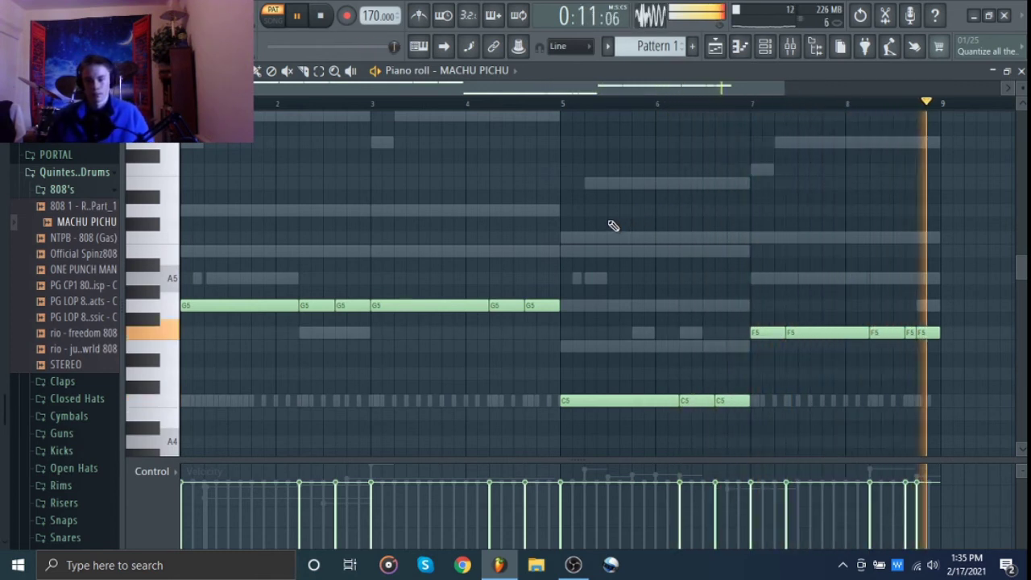
pyautogui.press('space')
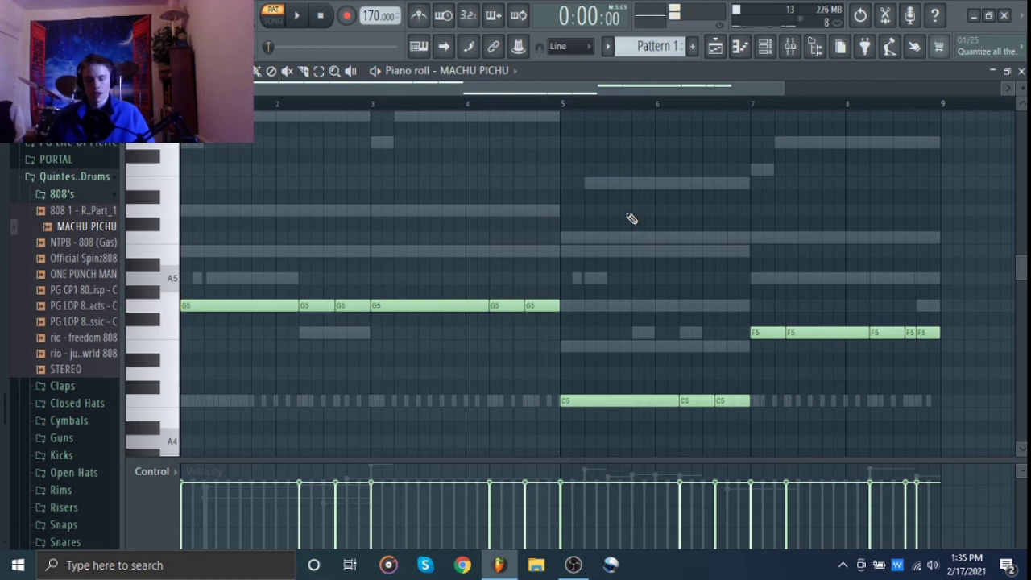
# Assign the ten instrument and drum channels to mixer tracks 1 to 10, and solo the Octave Deluxe Wi track.
pyautogui.click(765, 47)
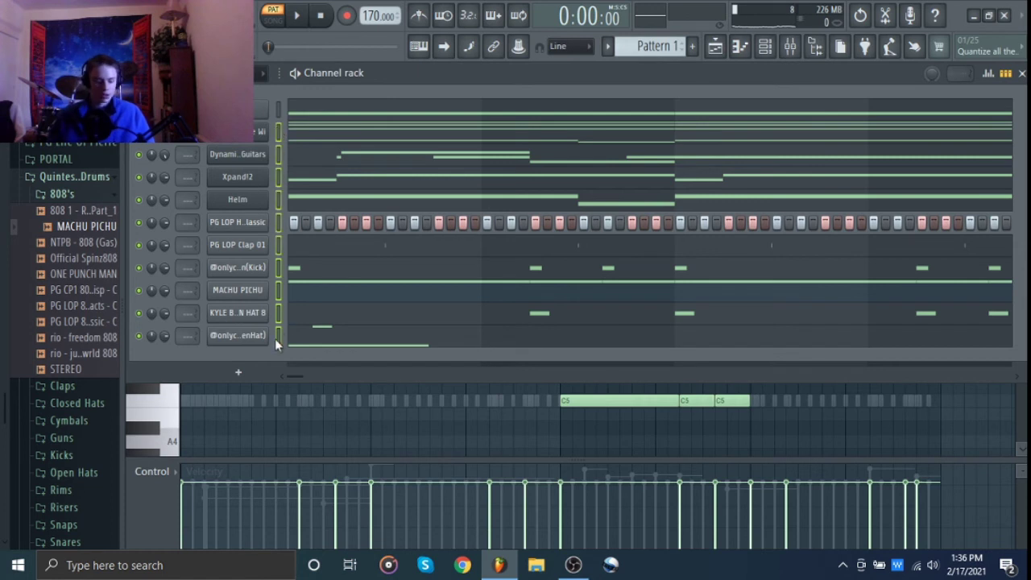
pyautogui.hotkey('ctrl', 'l')
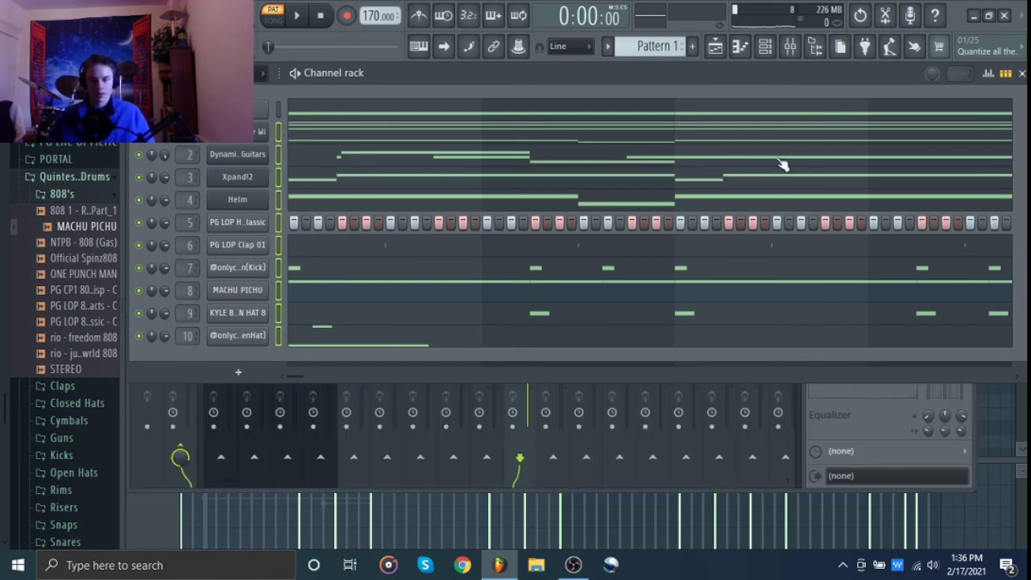
pyautogui.click(763, 47)
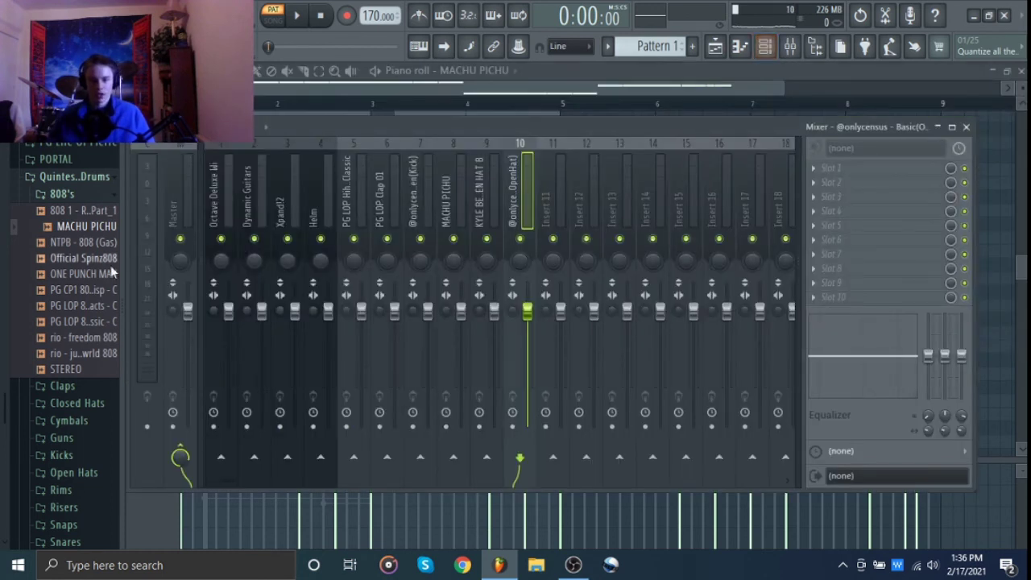
pyautogui.rightClick(222, 239)
pyautogui.click(222, 207)
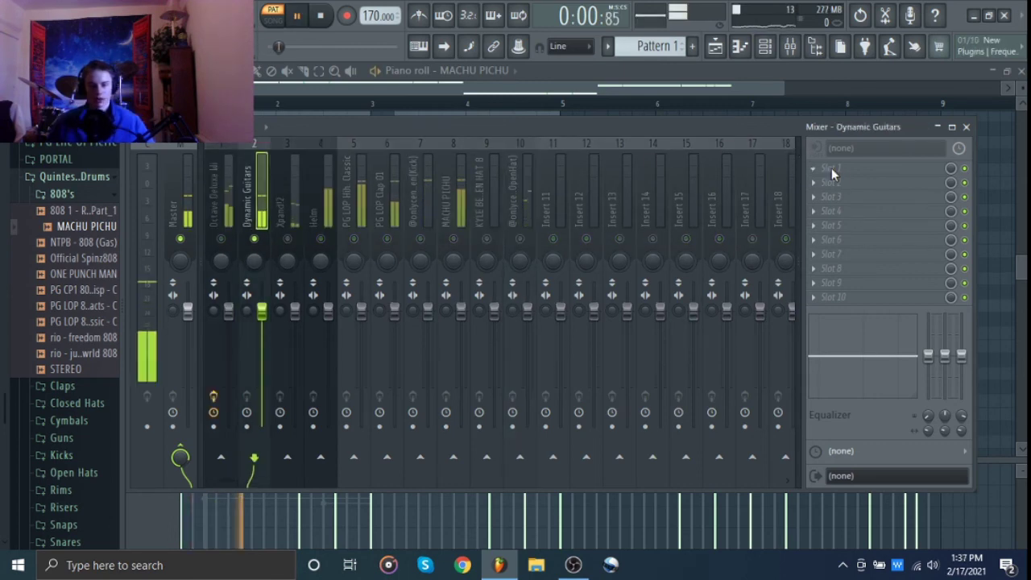
# Load ValhallaSupermassive into the first effect slot of the Dynamic Guitars mixer track with the Lil Bit Of Both preset.
pyautogui.click(832, 168)
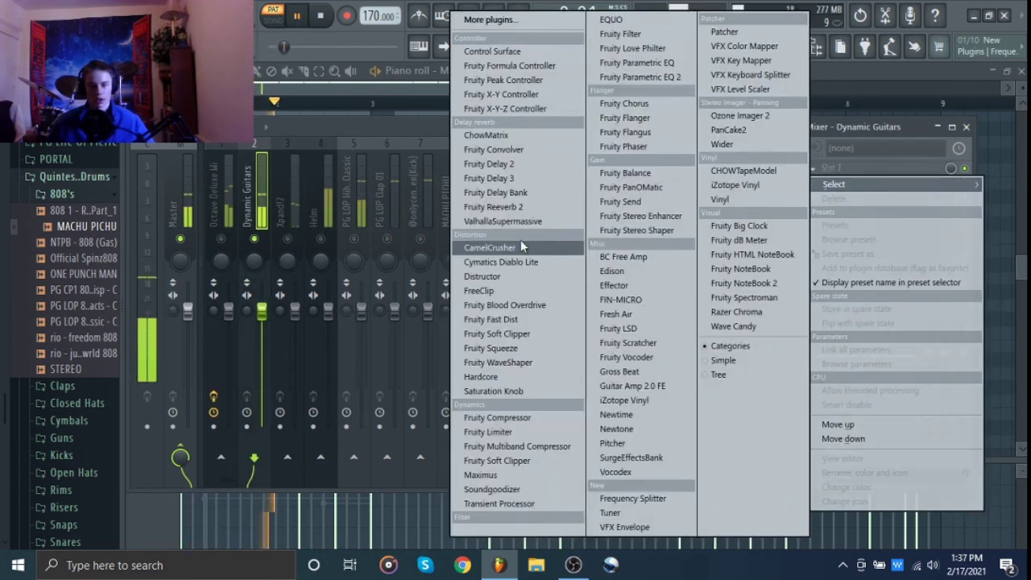
pyautogui.moveTo(538, 222); pyautogui.dragTo(535, 221)
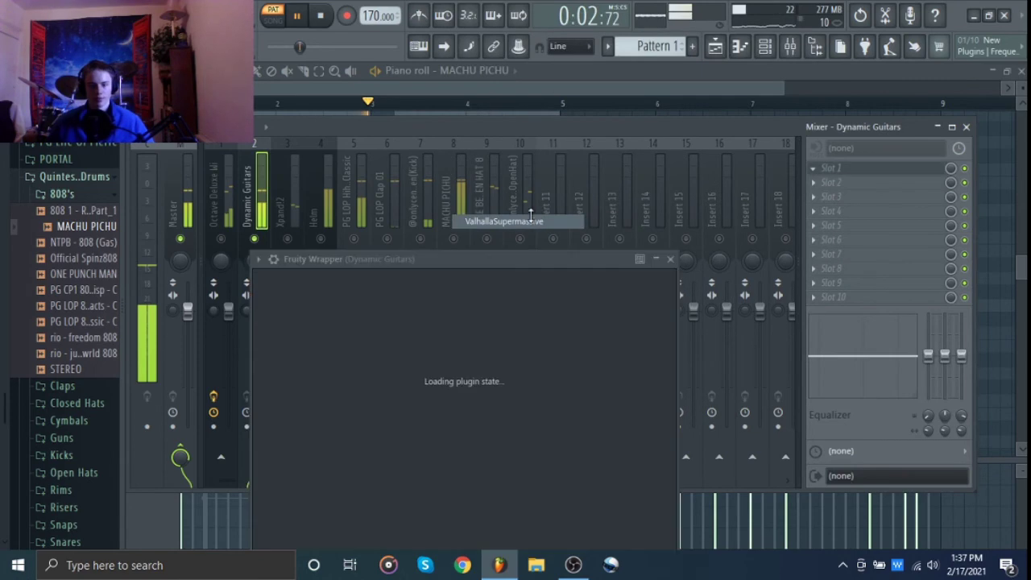
pyautogui.moveTo(547, 268); pyautogui.dragTo(547, 156)
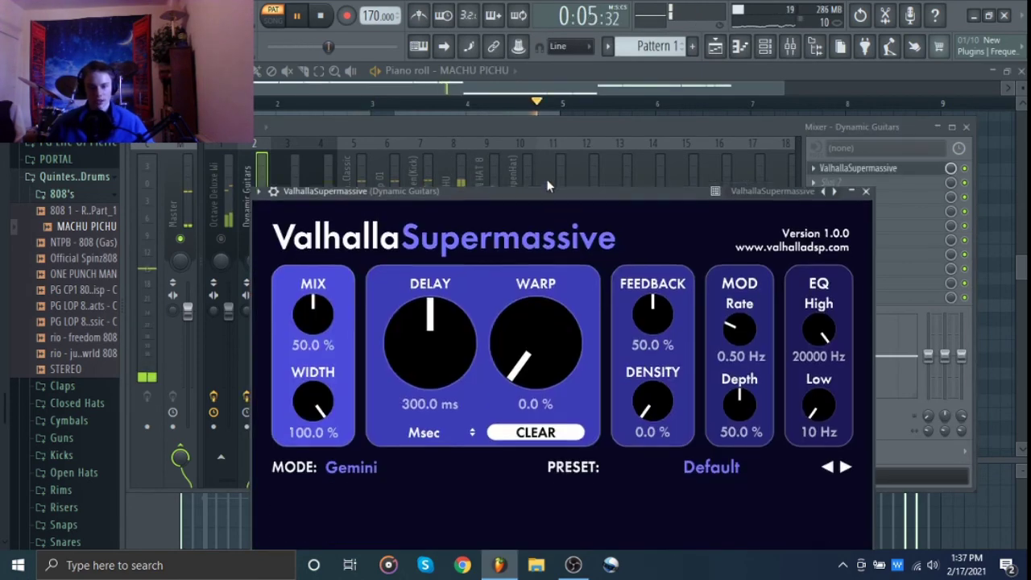
pyautogui.click(739, 424)
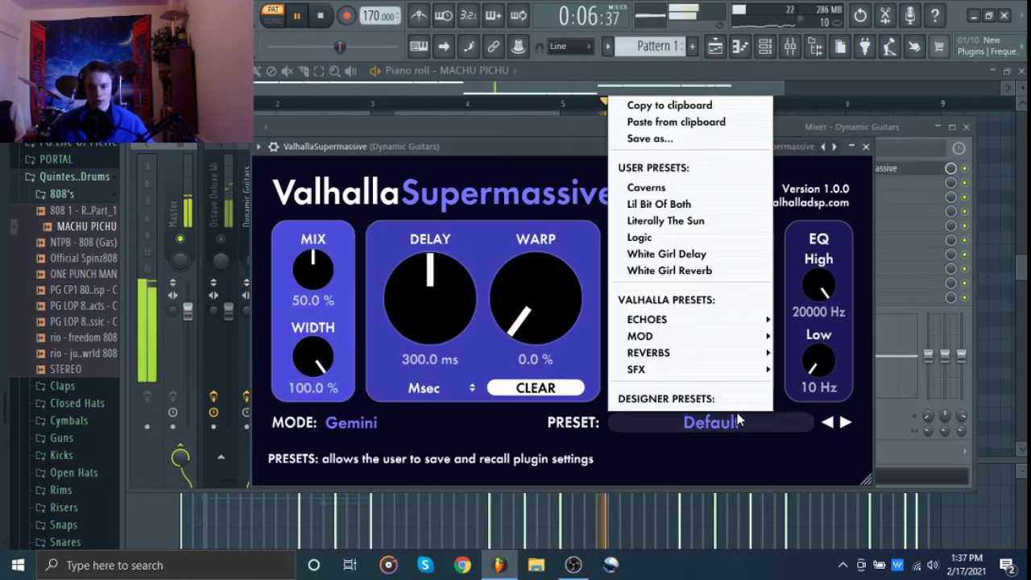
pyautogui.click(714, 204)
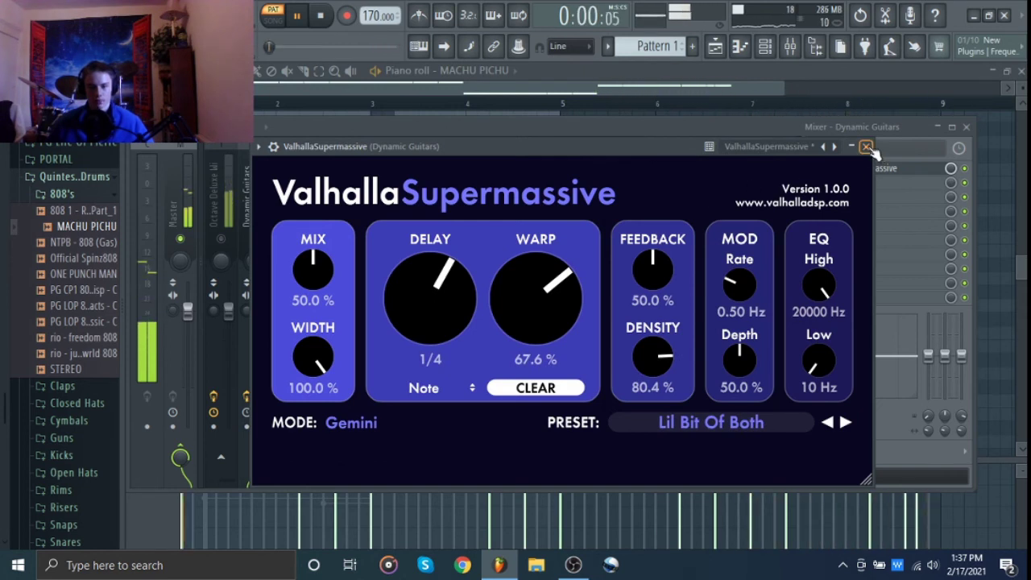
# Set the ValhallaSupermassive mix on Dynamic Guitars to 26% and lower its high EQ frequency.
pyautogui.moveTo(311, 278); pyautogui.dragTo(301, 321)
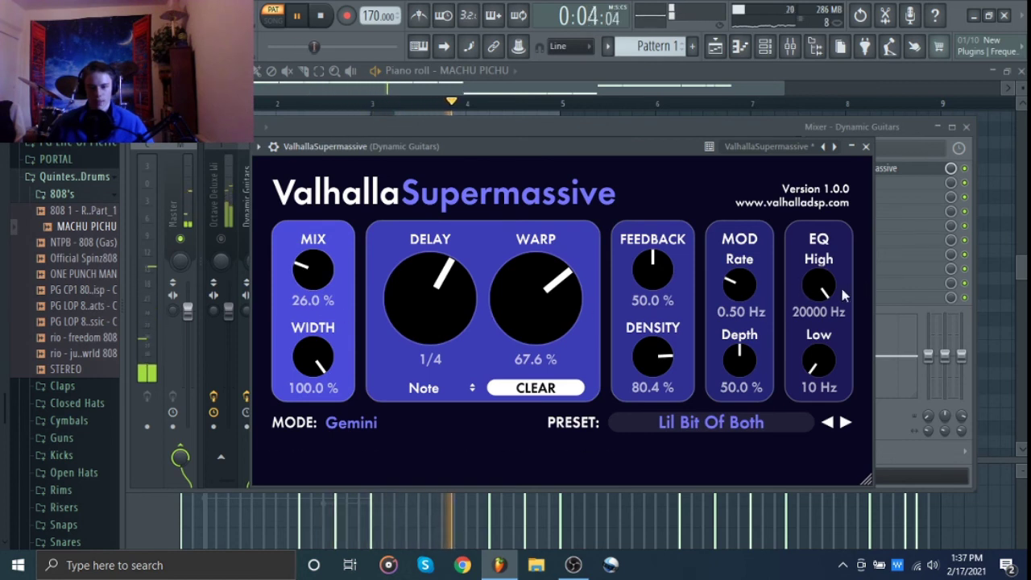
pyautogui.moveTo(838, 288); pyautogui.dragTo(798, 435)
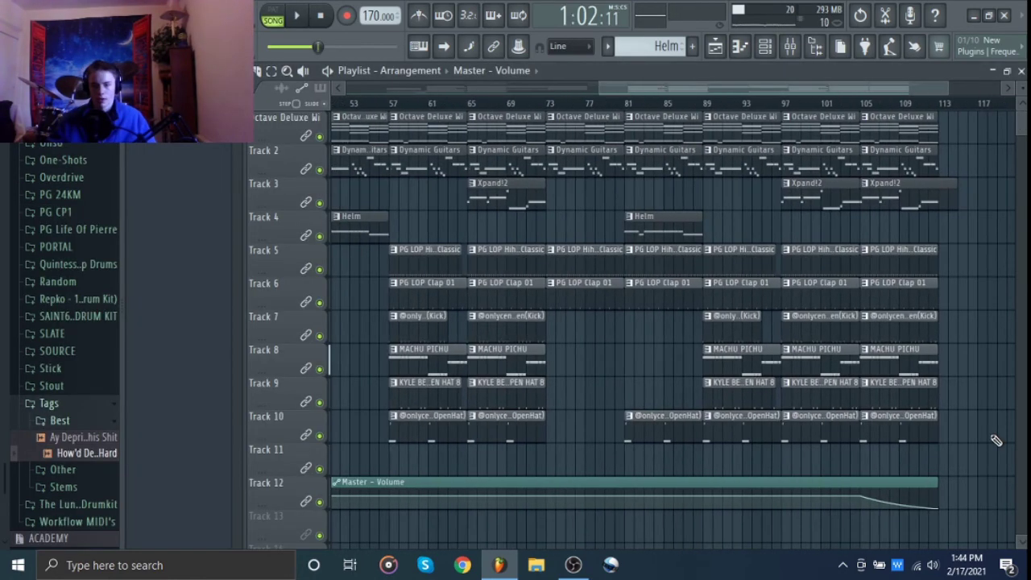
# Review the full song arrangement in the playlist across all tracks, including the Master - Volume automation.
pyautogui.scroll(-4, 996, 441)
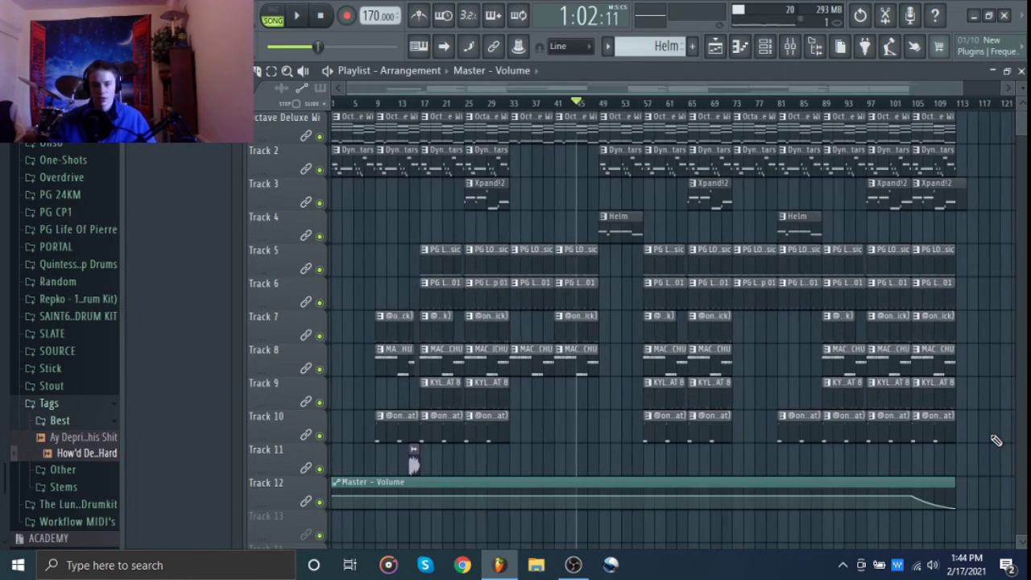
pyautogui.scroll(-1, 933, 491)
pyautogui.scroll(1, 933, 491)
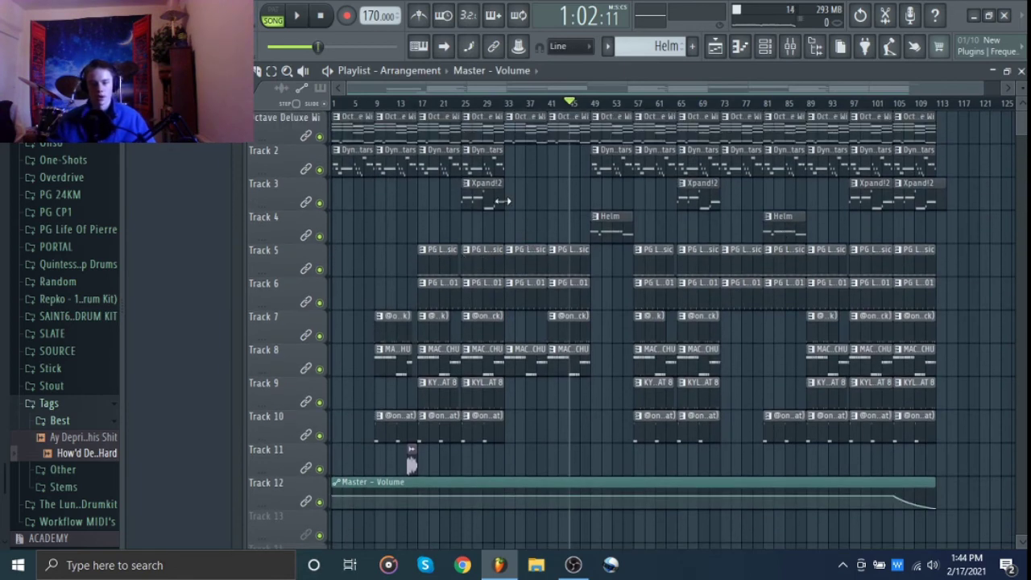
# Examine the Octave Deluxe Wi chords and bass notes and the Dynamic Guitars melody in the piano roll.
pyautogui.doubleClick(487, 131)
pyautogui.scroll(2, 485, 251)
pyautogui.scroll(4, 487, 250)
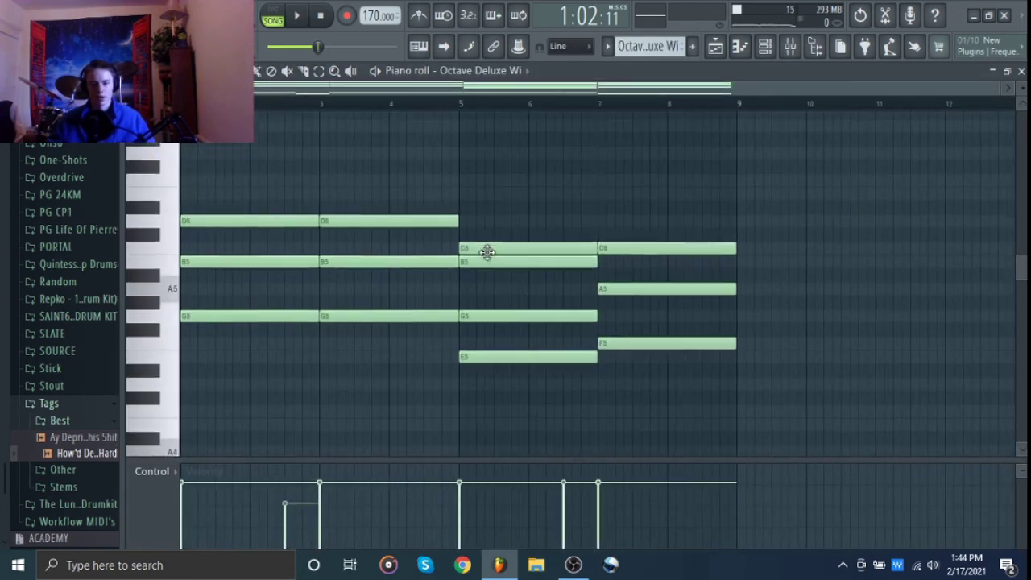
pyautogui.scroll(-3, 493, 258)
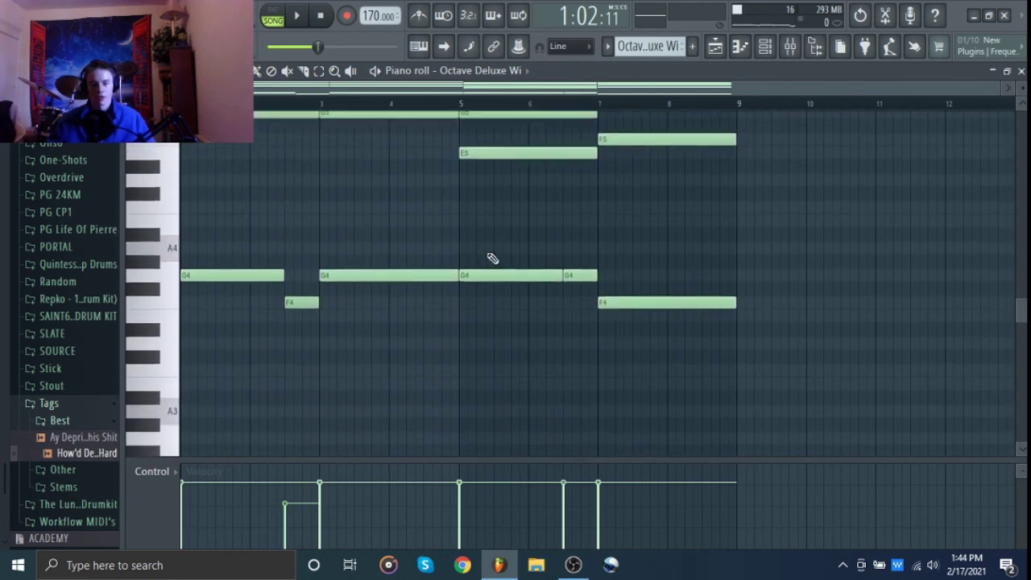
pyautogui.scroll(1, 490, 257)
pyautogui.scroll(-1, 642, 49)
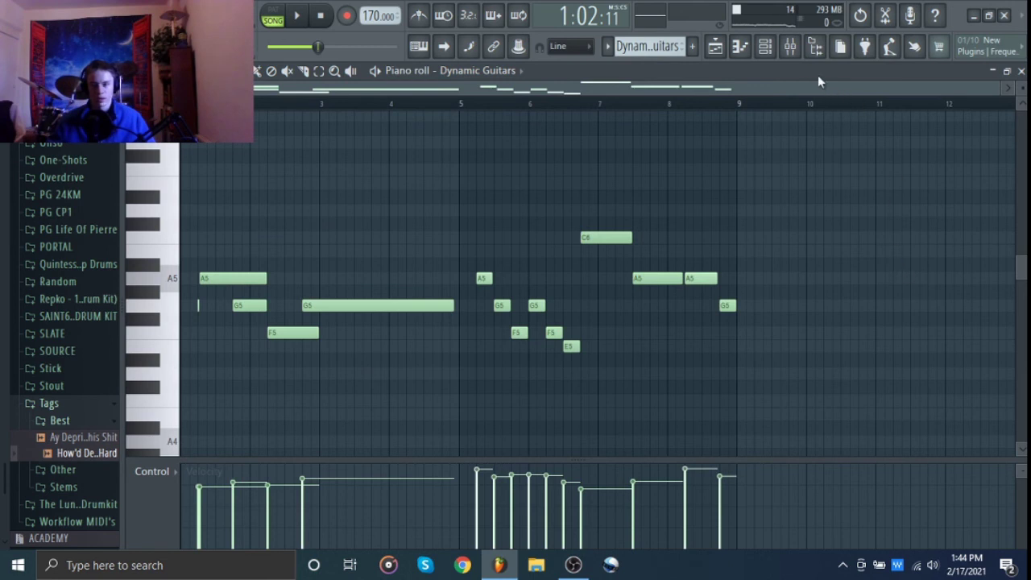
# Return from the Dynamic Guitars piano roll to the playlist and reset playback to the start of the song.
pyautogui.click(1021, 71)
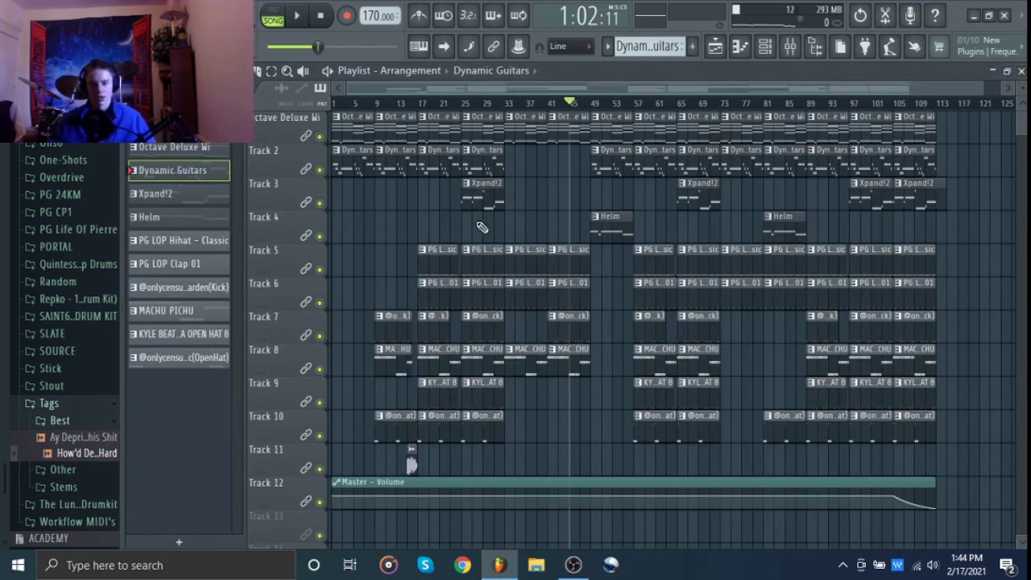
pyautogui.click(321, 16)
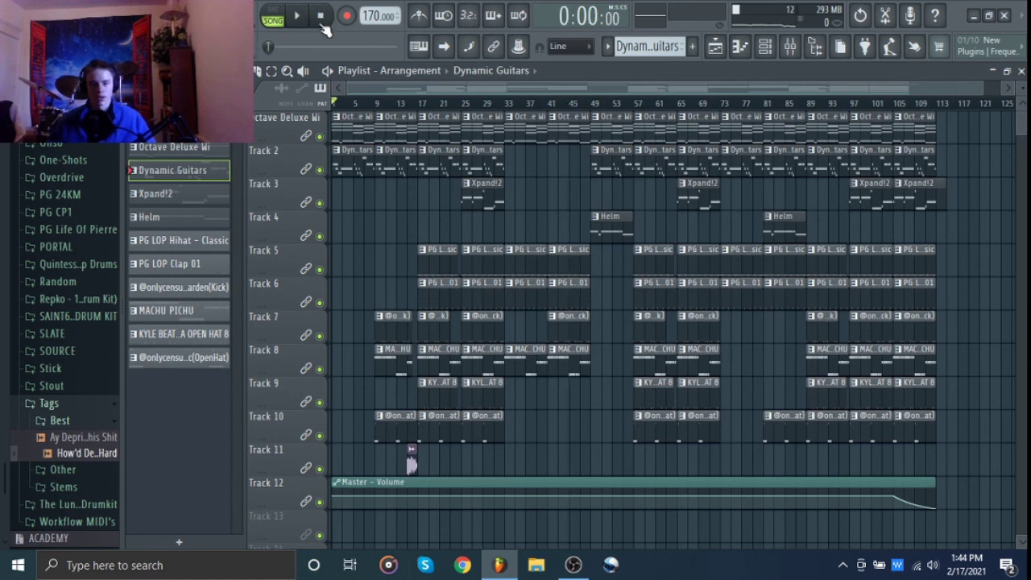